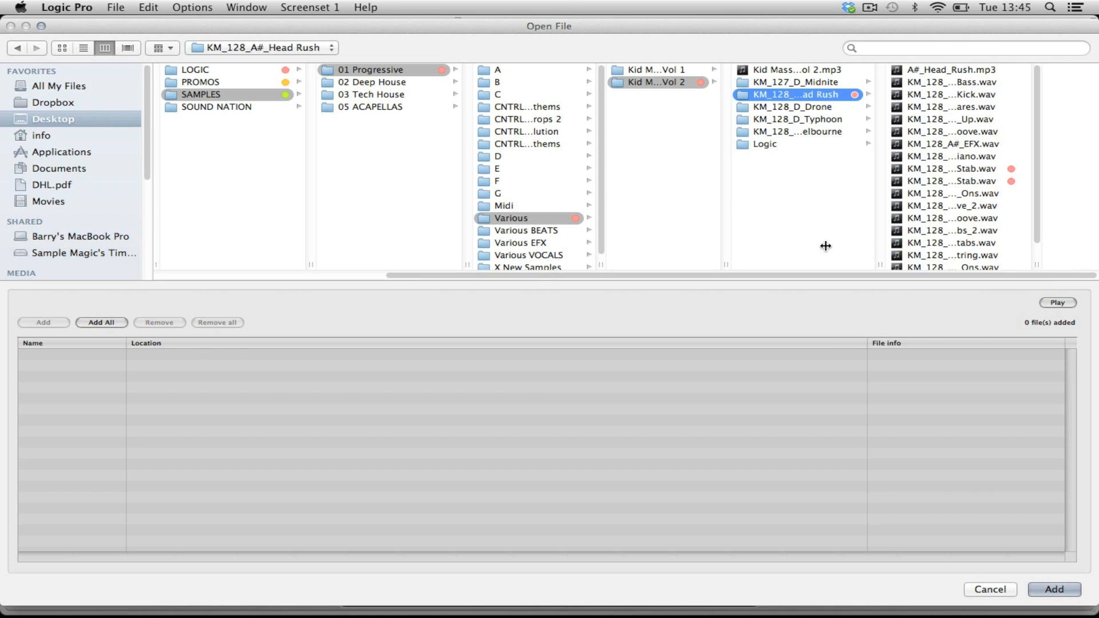
Add KM_128_A#_Rave_Stab.wav and KM_128_A#_Spire_Stab.wav from the KM_128_A#_Head Rush folder to the project's audio bin.
click(911, 170)
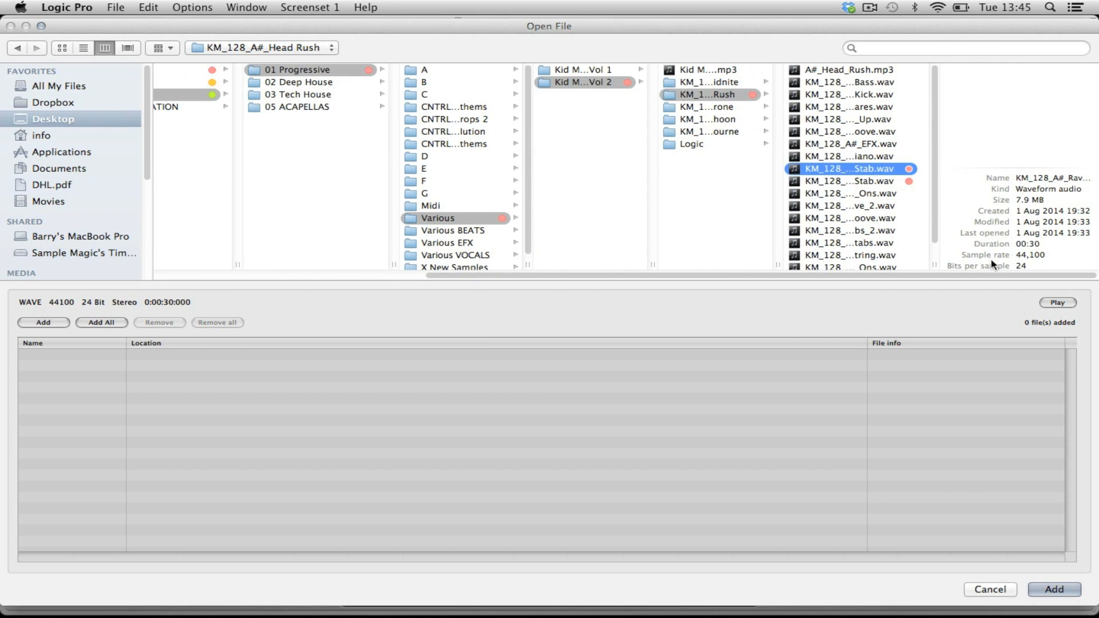
drag(968, 265, 1016, 267)
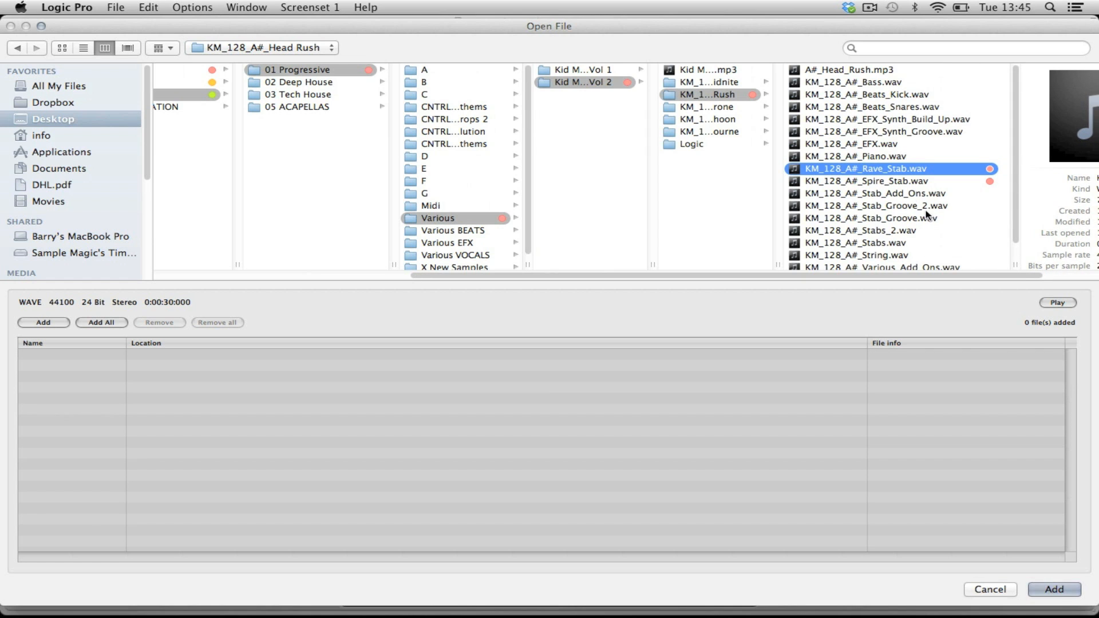
click(873, 181)
click(836, 168)
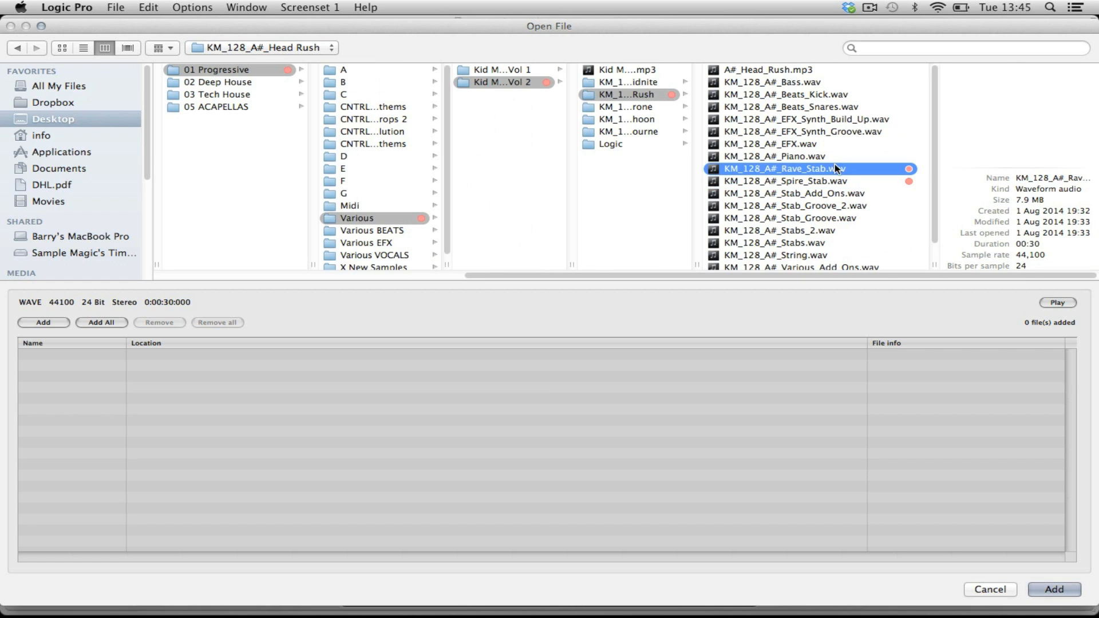
shift+click(827, 182)
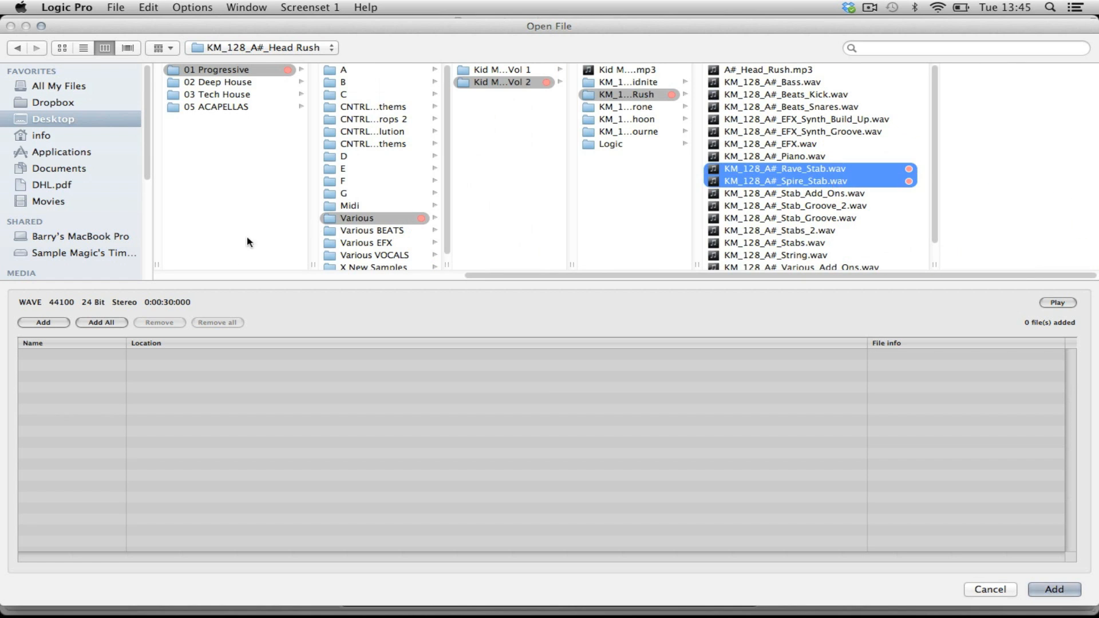
click(56, 321)
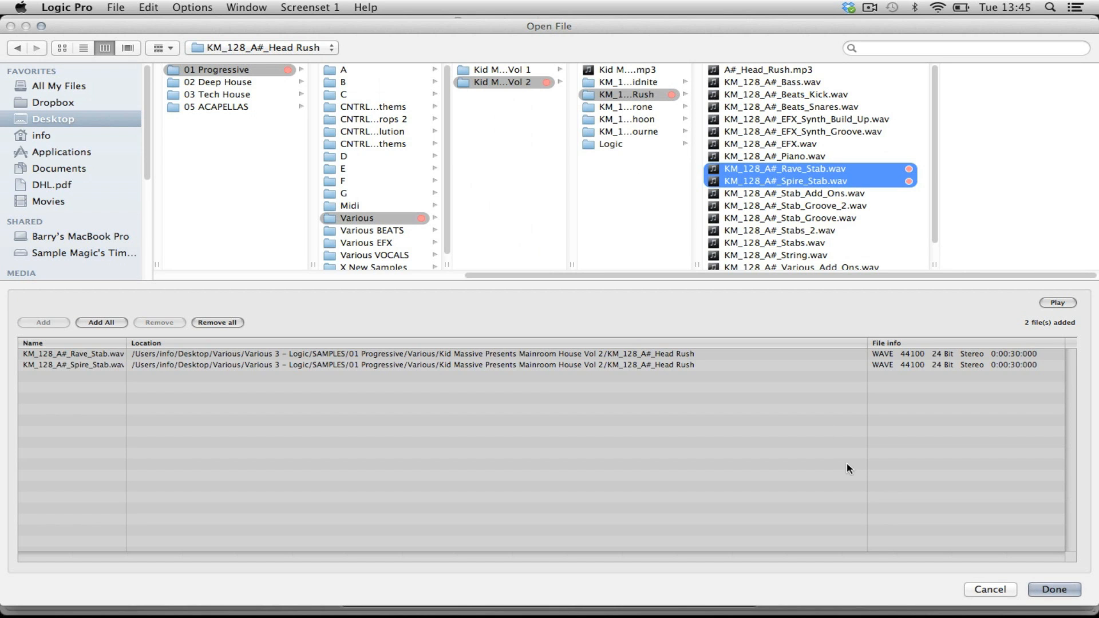
click(1053, 582)
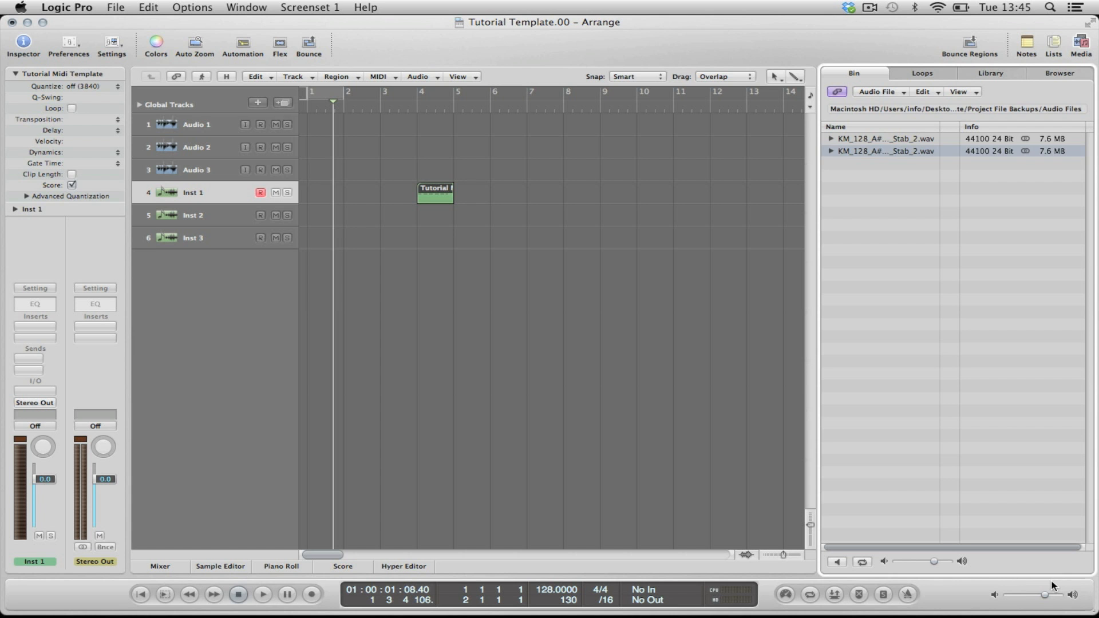
Place the Rave Stab file on Audio 1 and the Spire Stab file on Audio 2, both starting at bar 1.
click(889, 140)
drag(861, 140, 323, 130)
drag(901, 166, 277, 170)
Mute the tracks below the Rave Stab and play it back with a cycle over bar 1.
click(276, 192)
drag(316, 95, 347, 102)
key(o)
key(o)
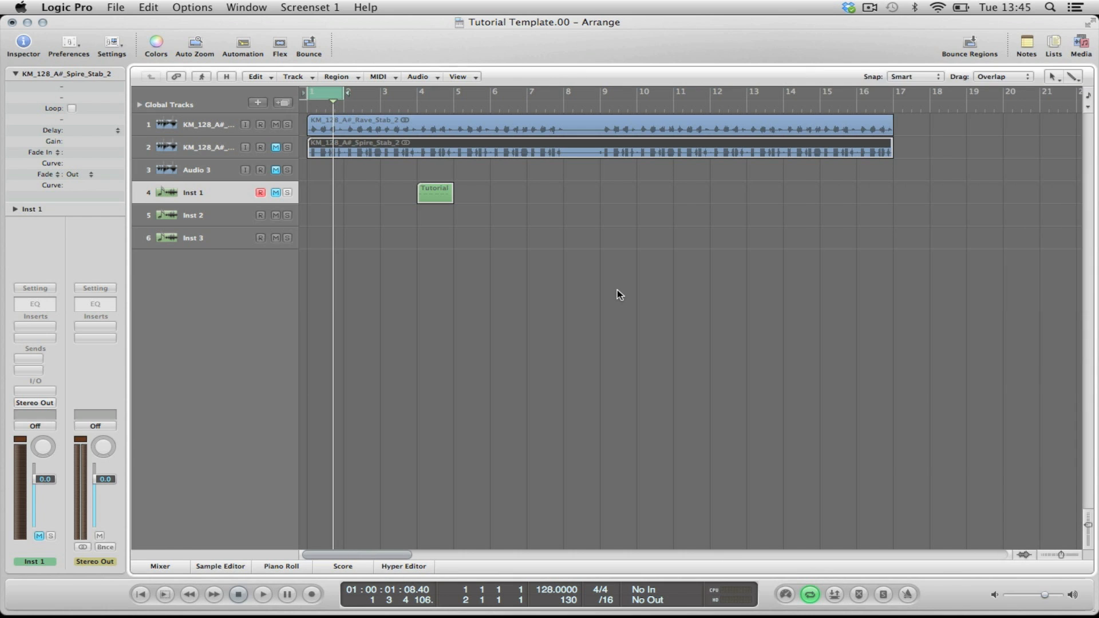
key(ctrl+Right)
key(ctrl+Right)
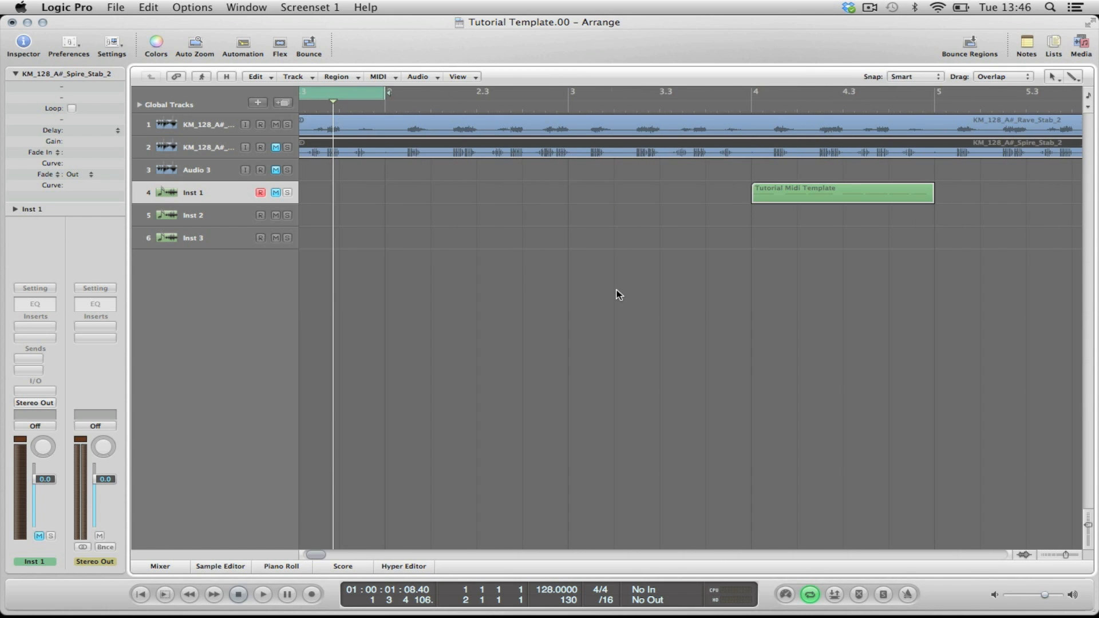
key(space)
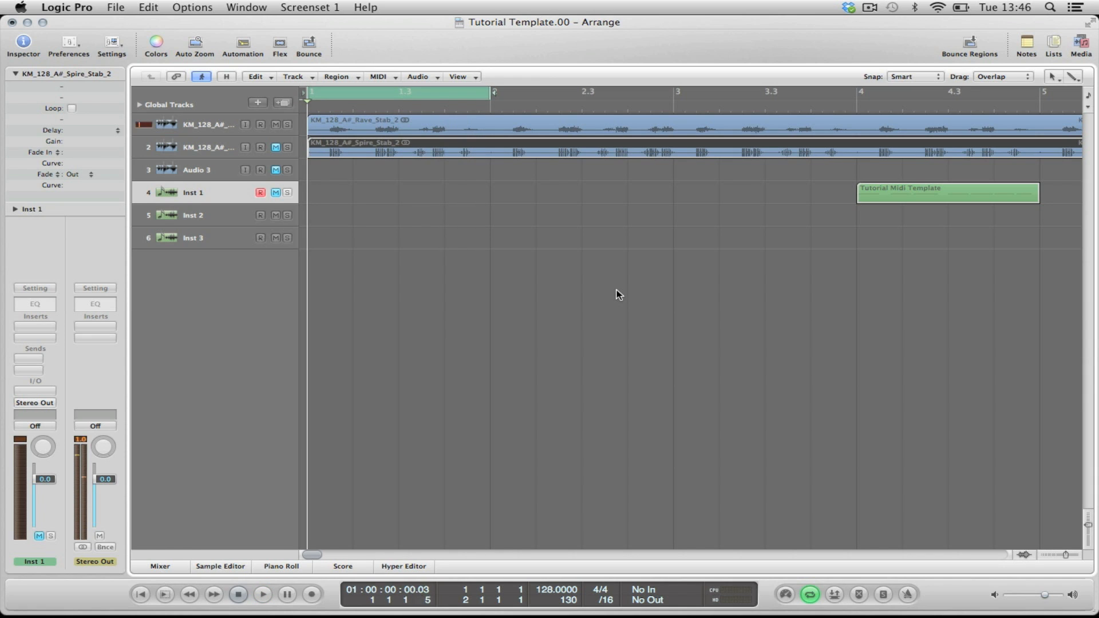
Assign the Scissors Tool as the secondary tool and audition the Rave Stab region with Auto Zoom on.
click(515, 124)
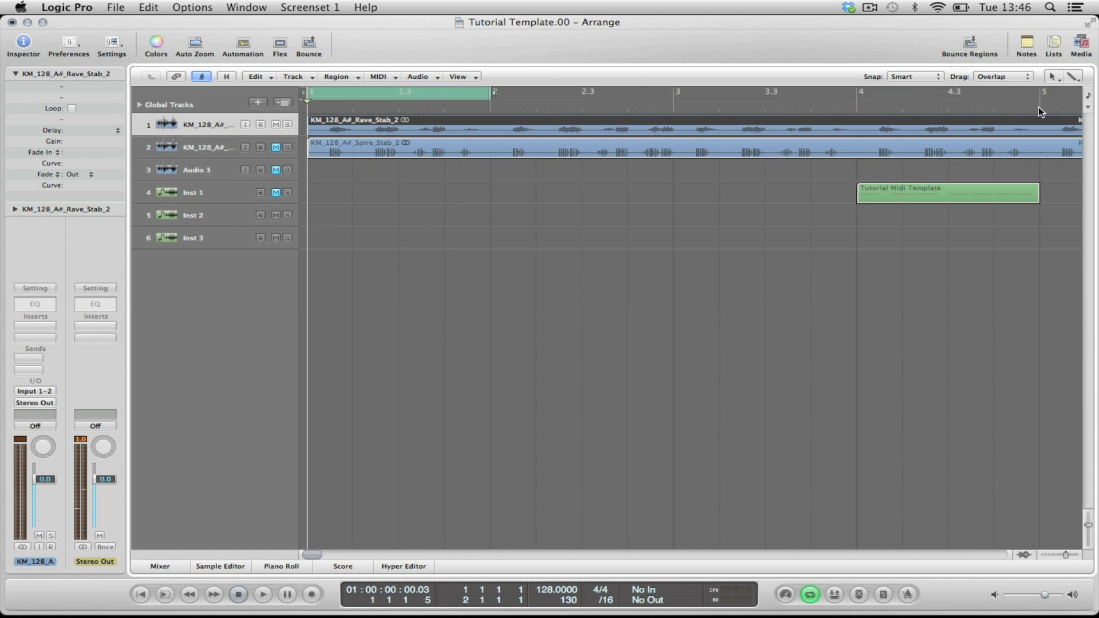
click(1071, 77)
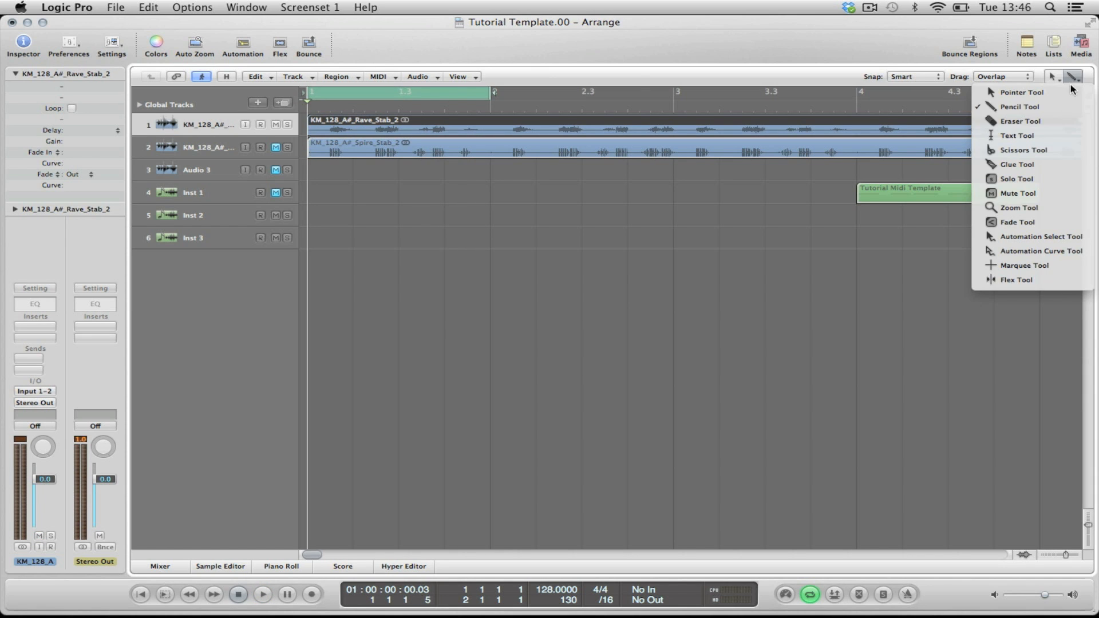
click(1031, 151)
click(198, 41)
key(space)
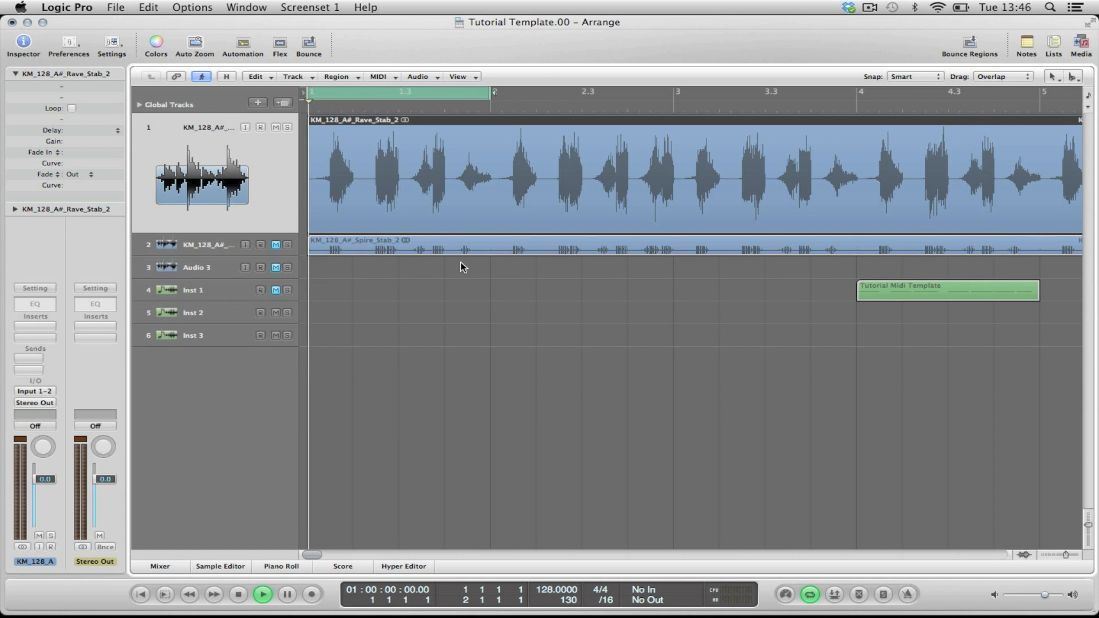
key(space)
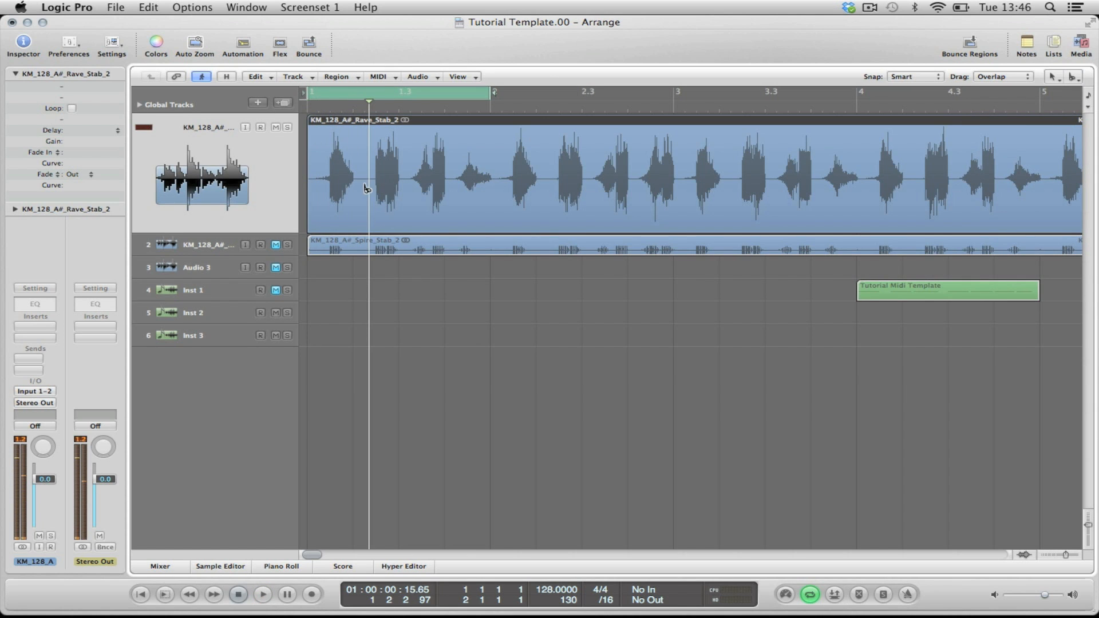
Split the Rave Stab region around its first stab and delete the audio before and after it.
click(367, 187)
click(330, 190)
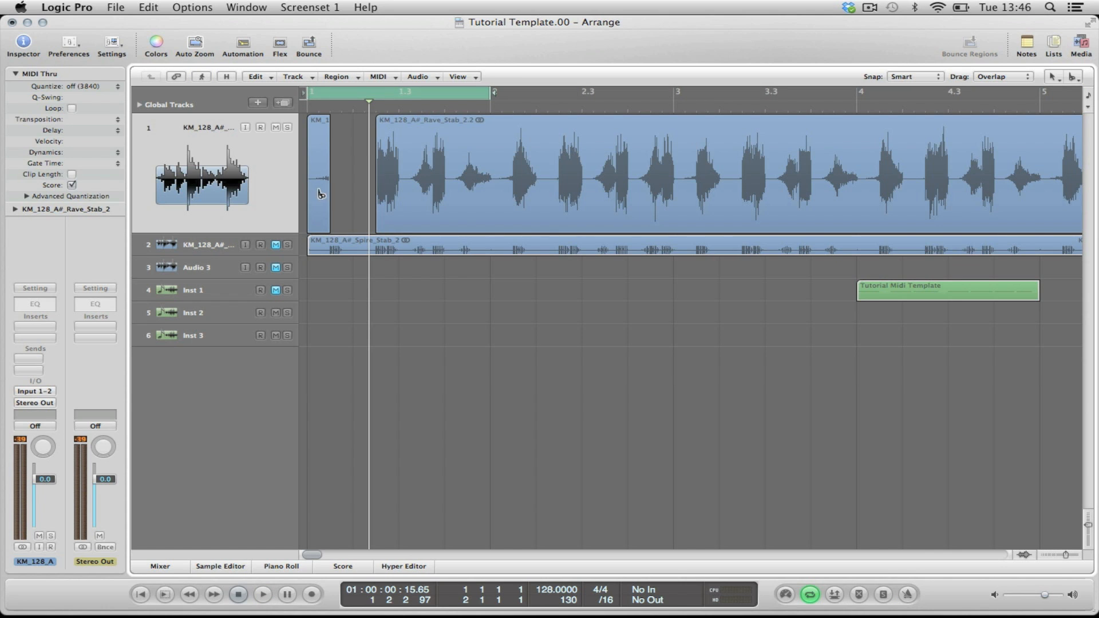
click(415, 192)
key(Delete)
click(319, 172)
key(Delete)
Mute the Rave Stab track, unmute the Spire Stab track and audition it.
click(274, 245)
click(276, 127)
click(213, 245)
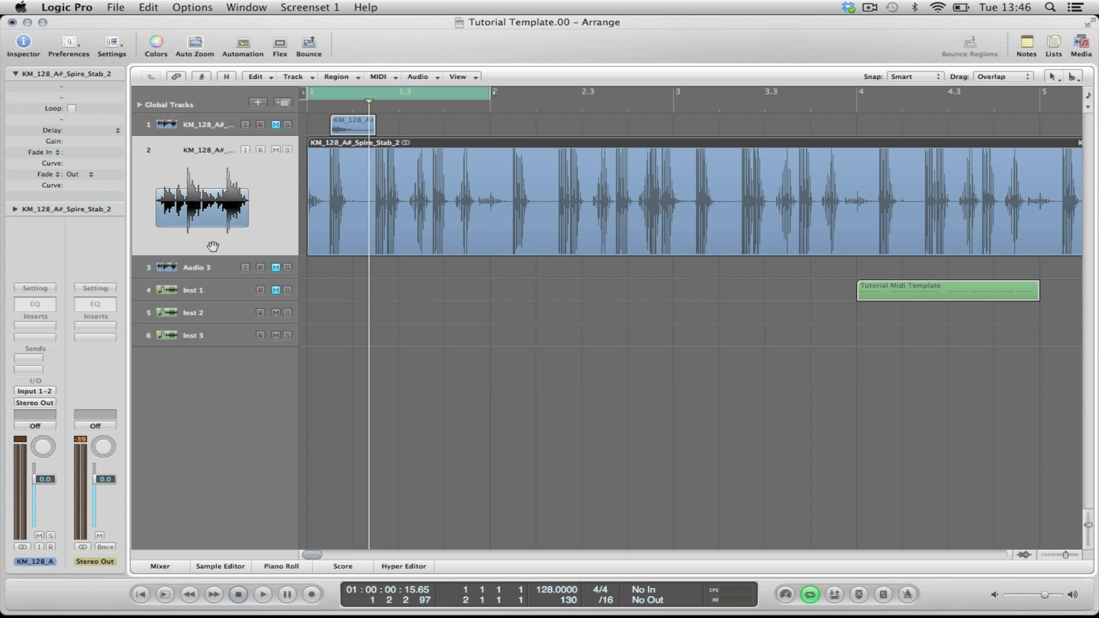
key(space)
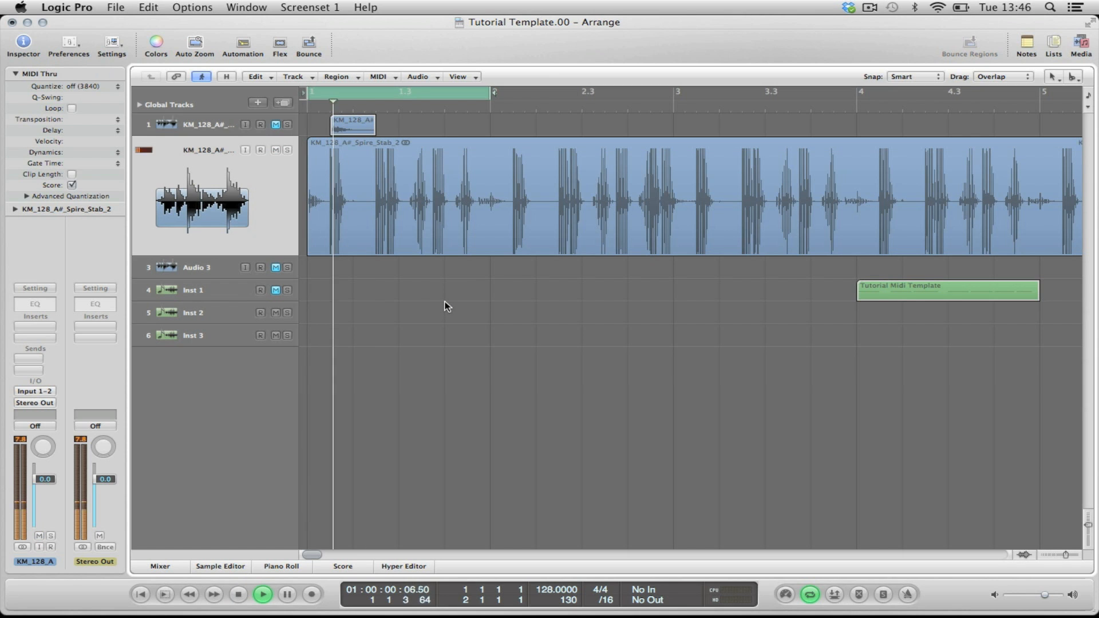
key(space)
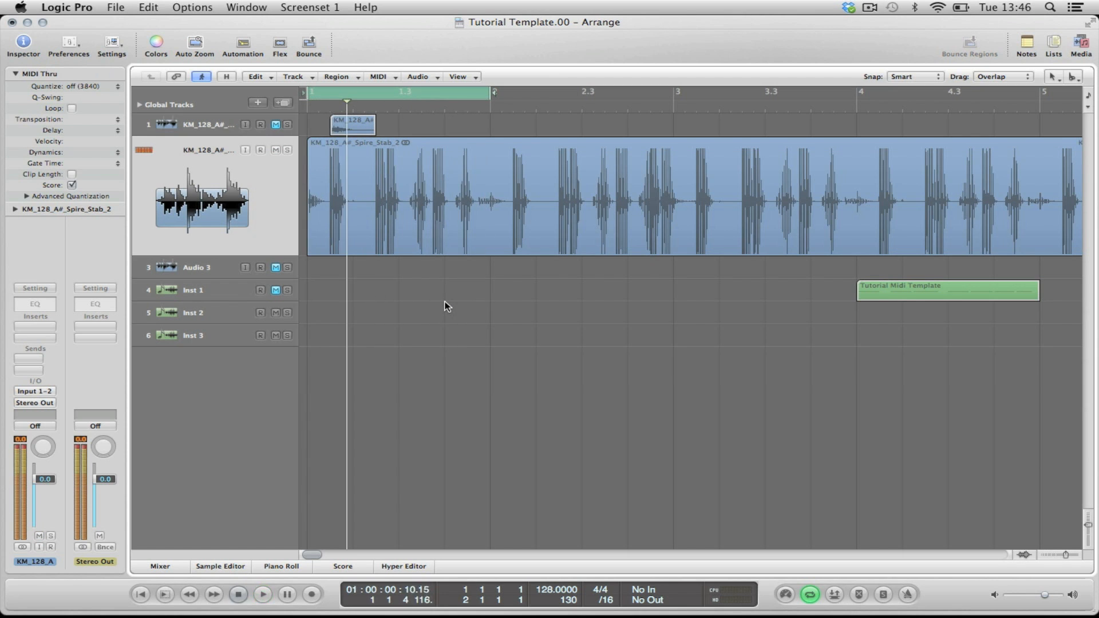
Split the Spire Stab region around its first stab and delete the audio before and after it.
click(331, 239)
click(377, 226)
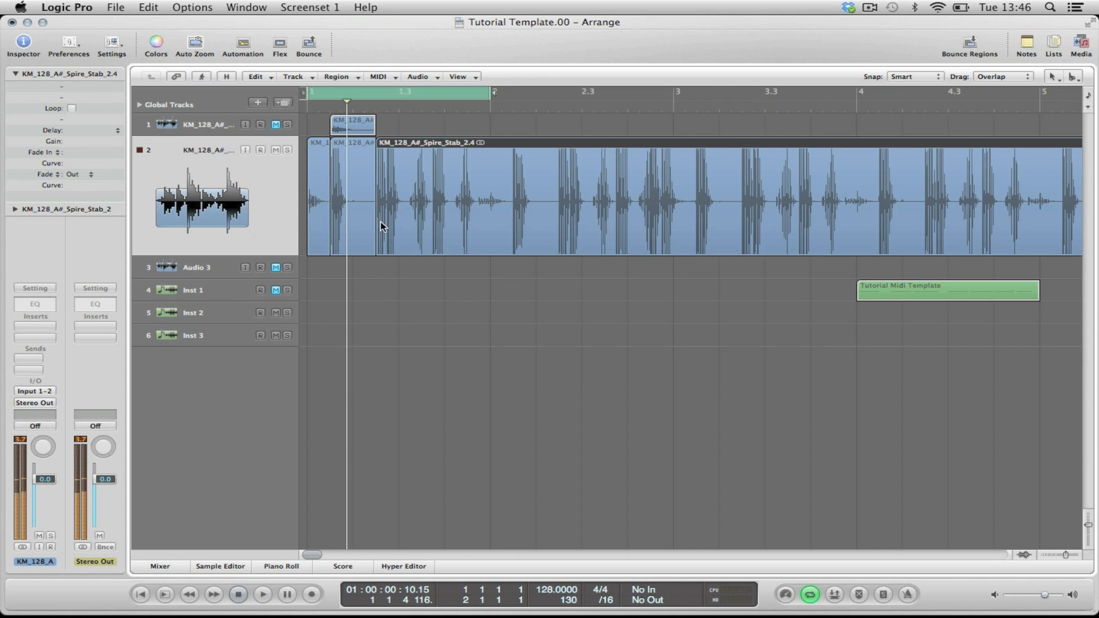
key(Delete)
click(314, 214)
key(Delete)
Audition the isolated Spire stab and trim the end of its region slightly shorter.
key(space)
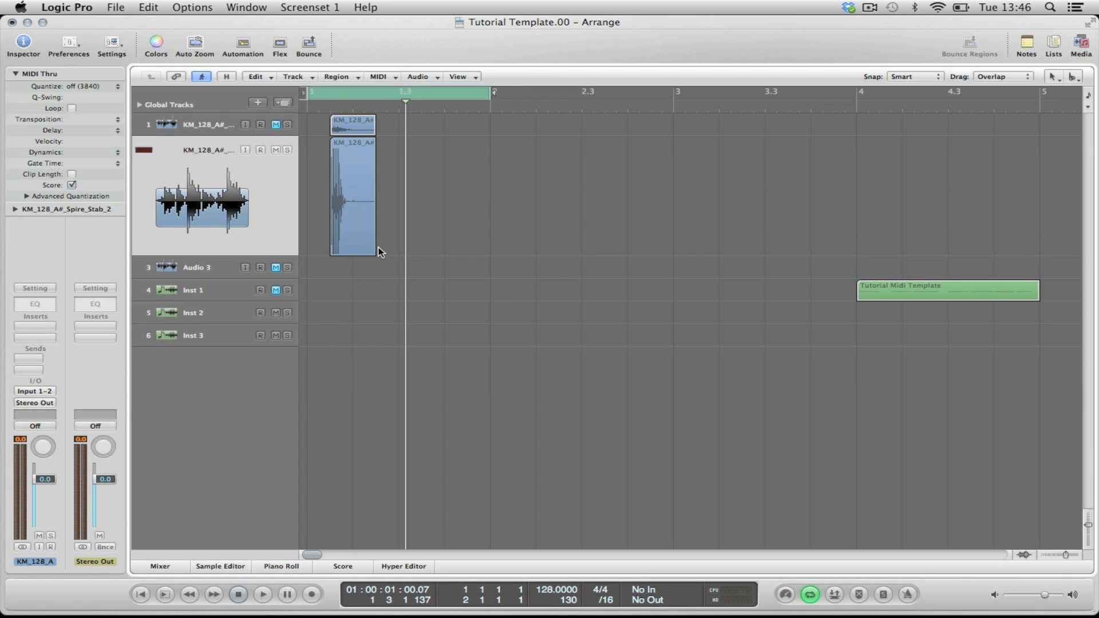
drag(372, 253, 372, 253)
click(415, 237)
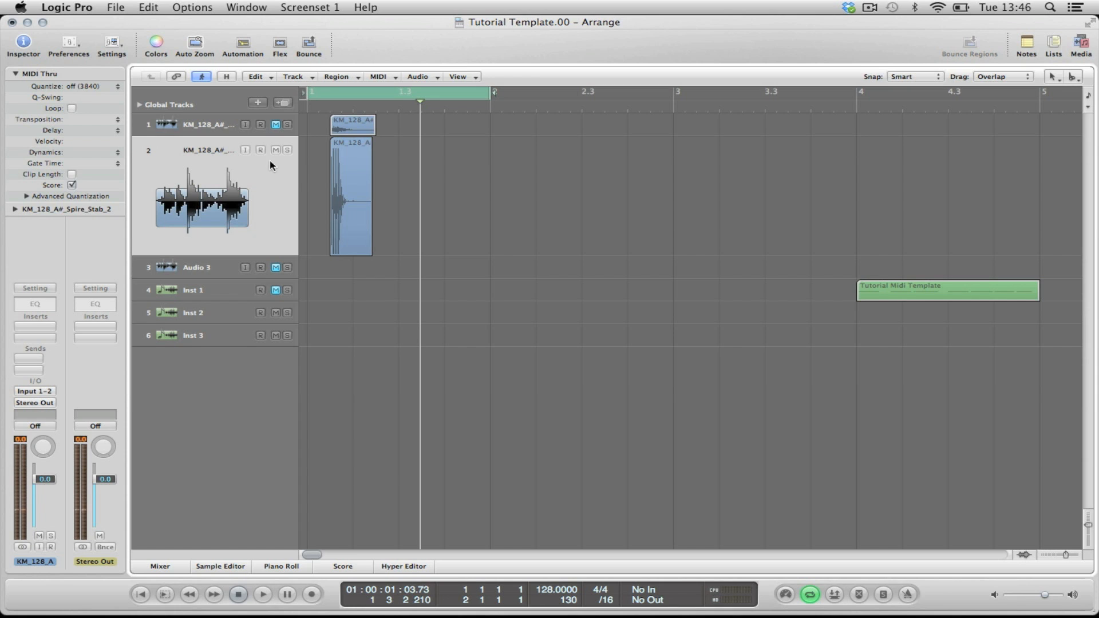
Switch muting from the Rave Stab track to the Spire Stab track and open the isolated Rave stab in the Sample Editor.
click(266, 123)
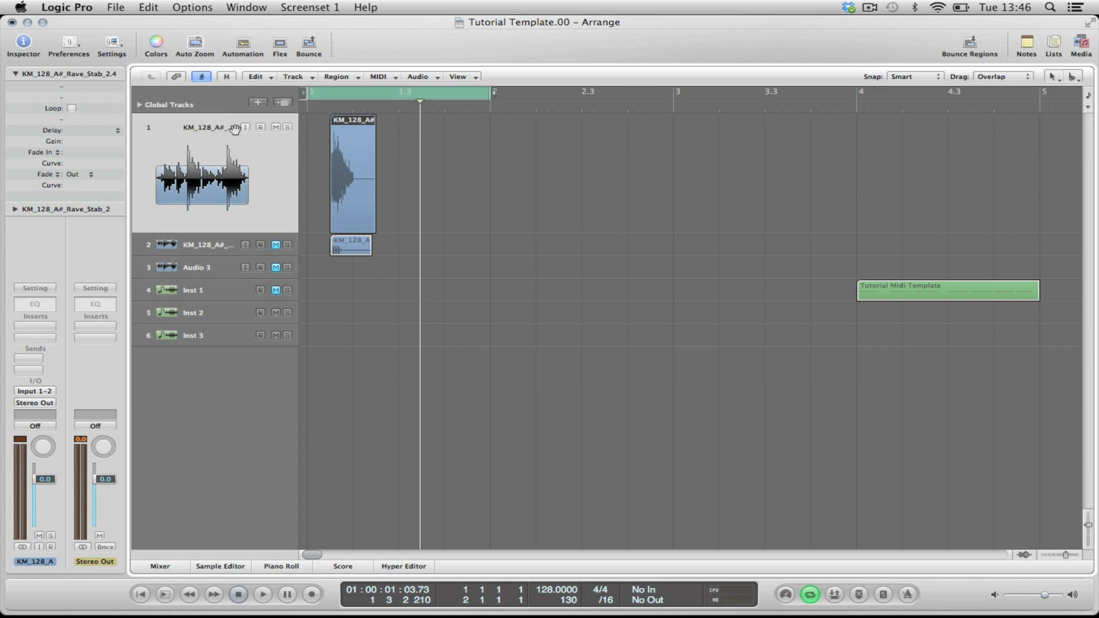
double_click(351, 119)
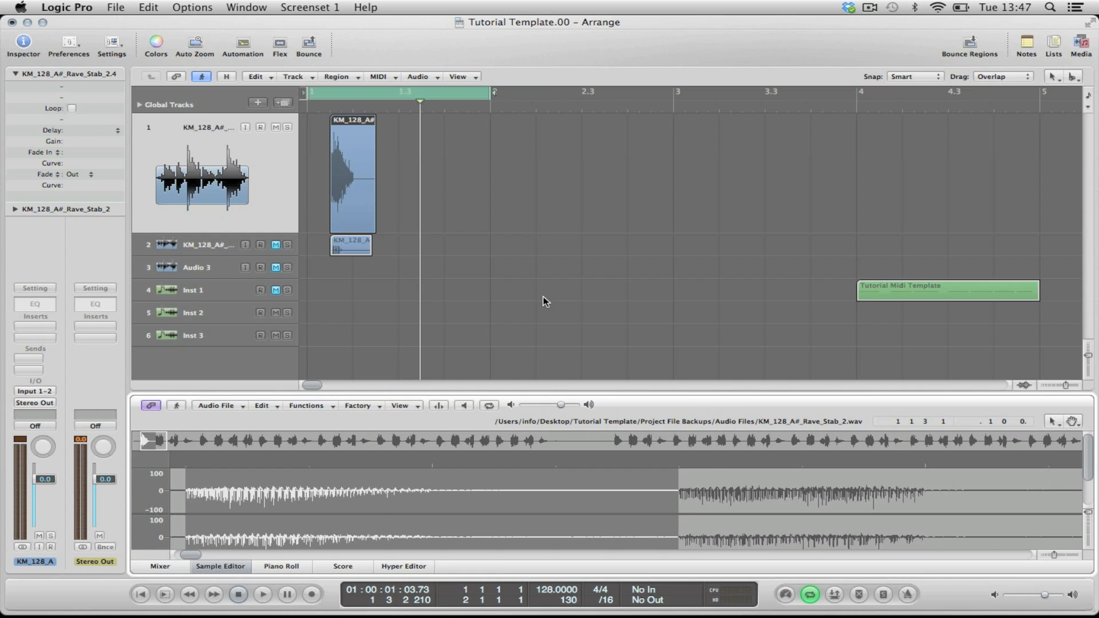
key(p)
key(p)
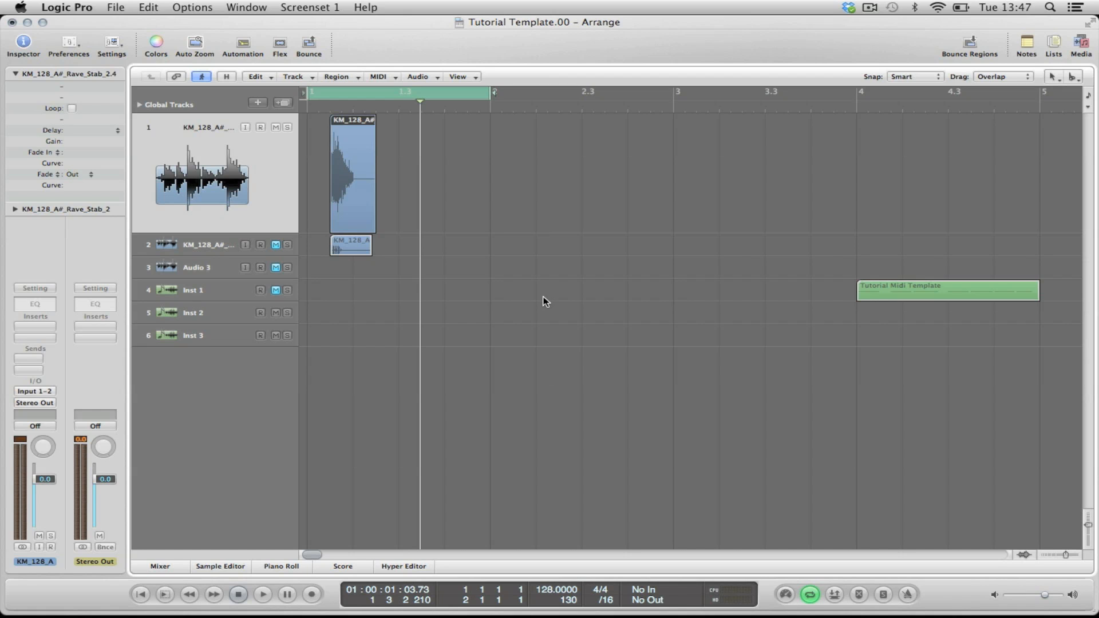
double_click(351, 125)
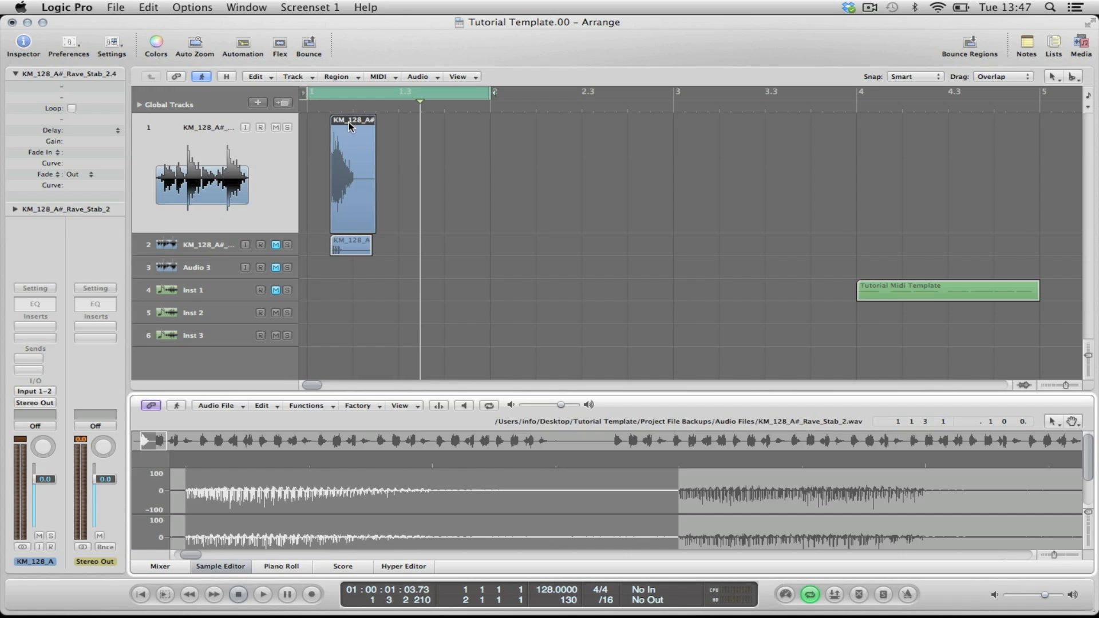
Save the Rave stab selection as KM_128_A#_Rave_Stab_2 in a new Desktop folder named Tutorial Stabs.
click(223, 405)
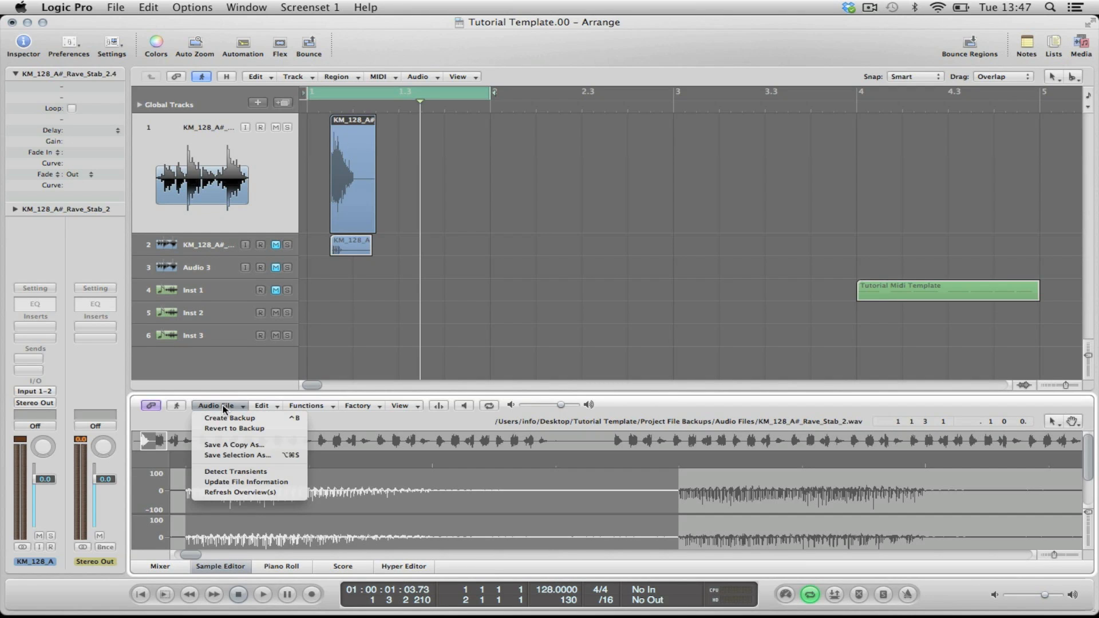
click(243, 456)
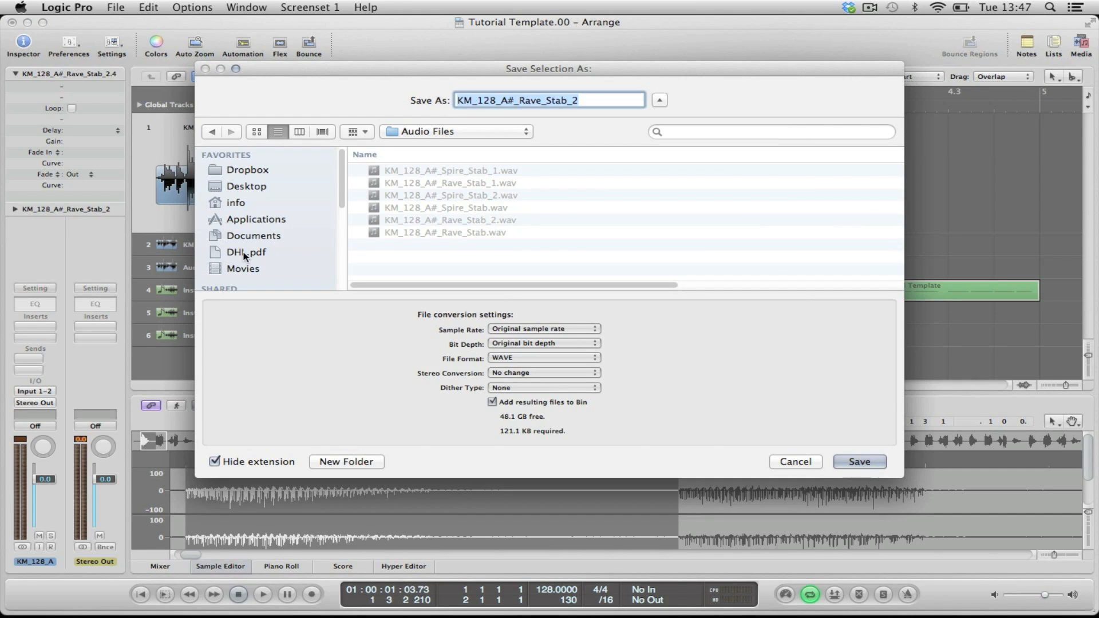
click(247, 186)
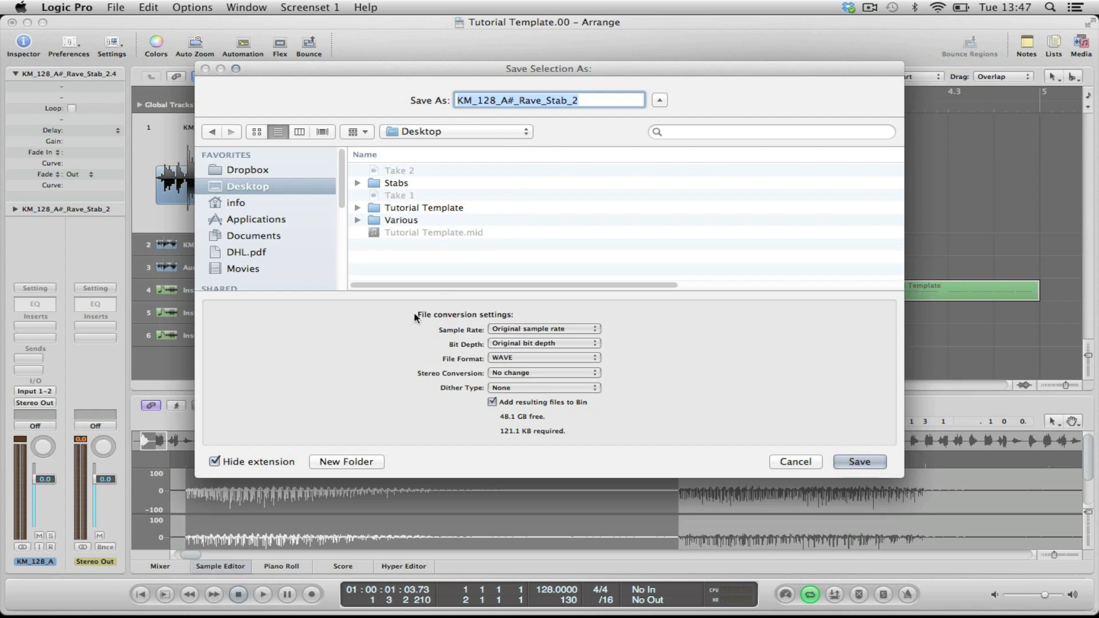
click(347, 461)
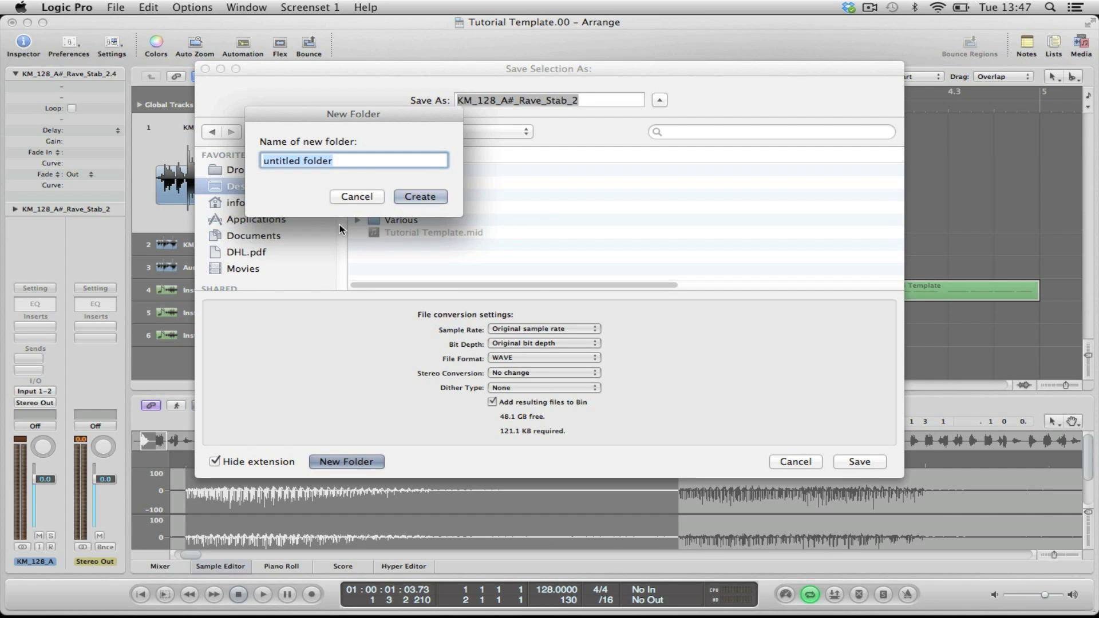
text(Tuto)
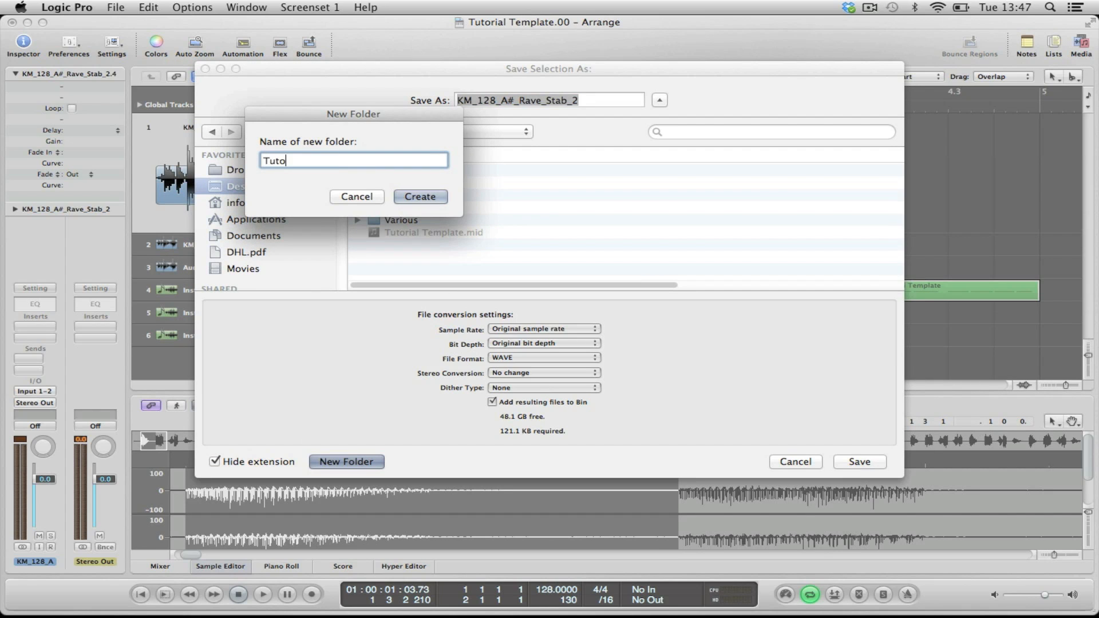
text(iral)
key(BackSpace)
key(BackSpace)
key(BackSpace)
key(BackSpace)
text(rial Stabs)
key(Return)
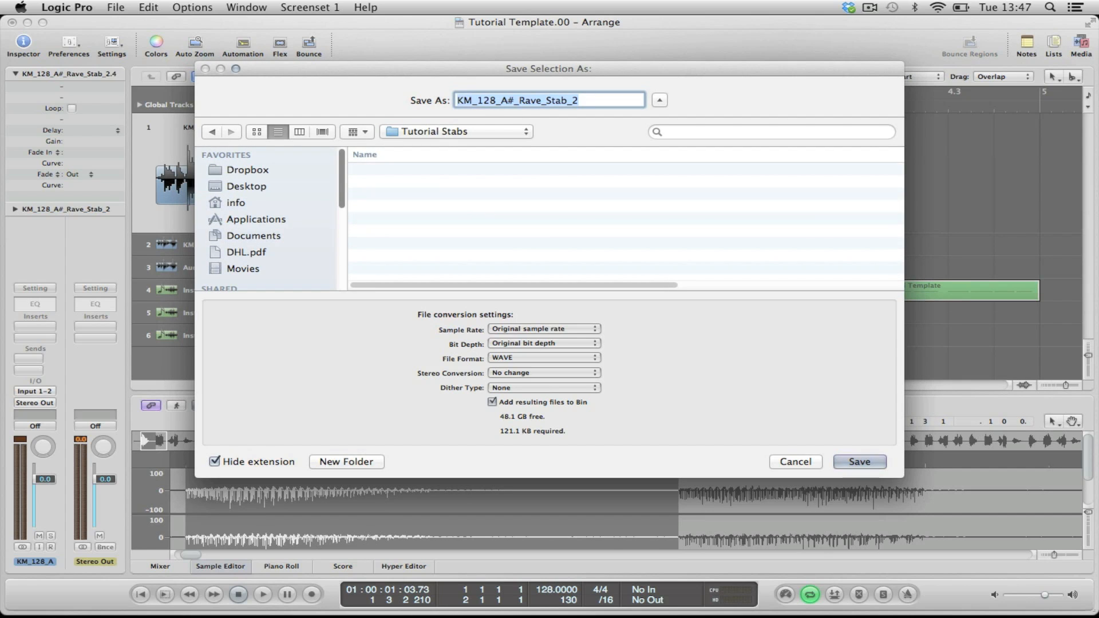
key(Return)
Unmute the Spire Stab track, mute the Rave Stab track and select the Spire stab for editing.
click(277, 246)
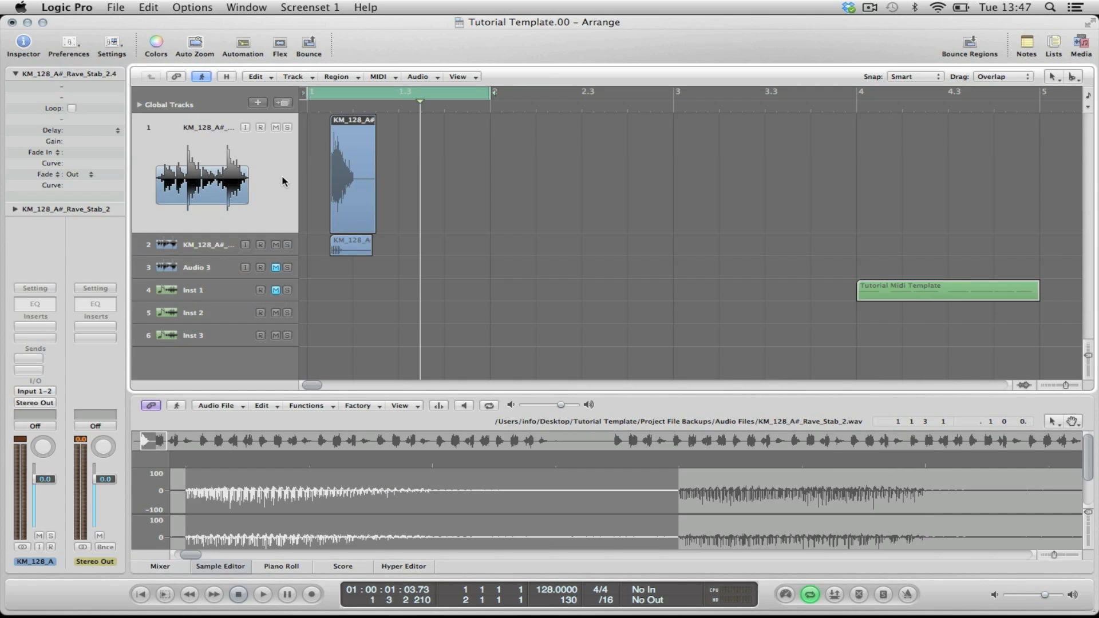
click(273, 127)
click(231, 244)
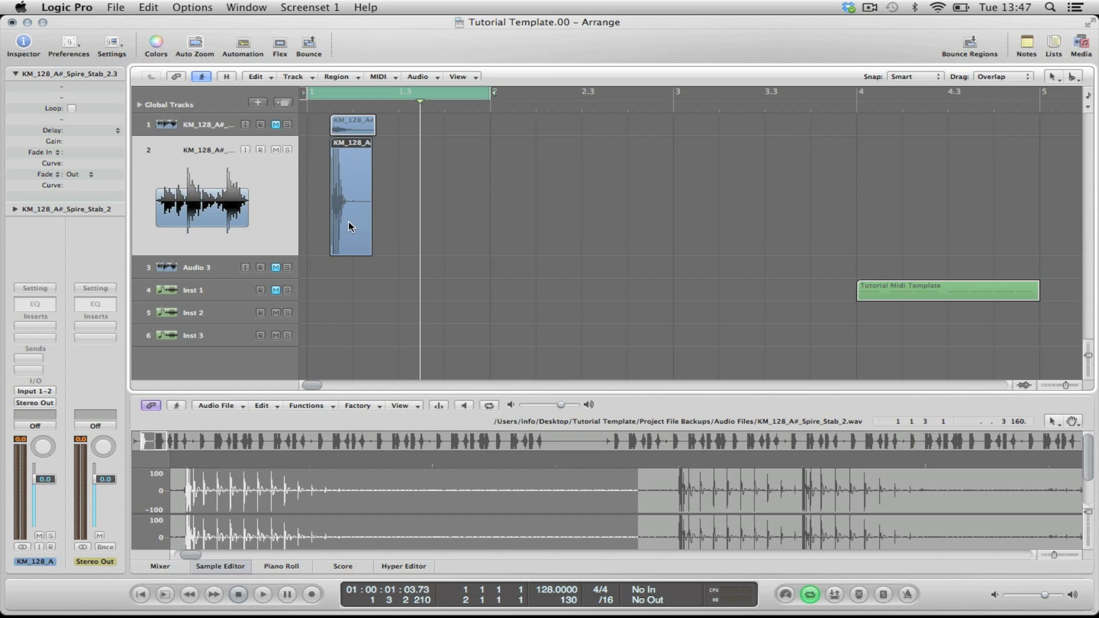
Save the Spire stab selection as KM_128_A#_Spire_Stab_2 in the Tutorial Stabs folder and turn off Auto Zoom.
click(220, 408)
click(242, 457)
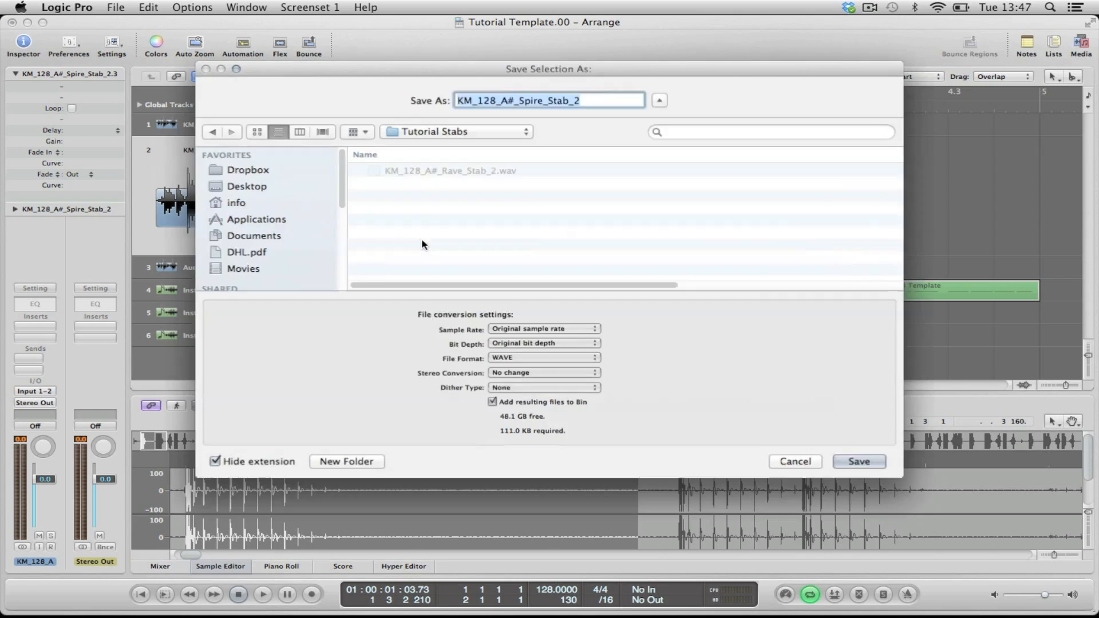
key(Return)
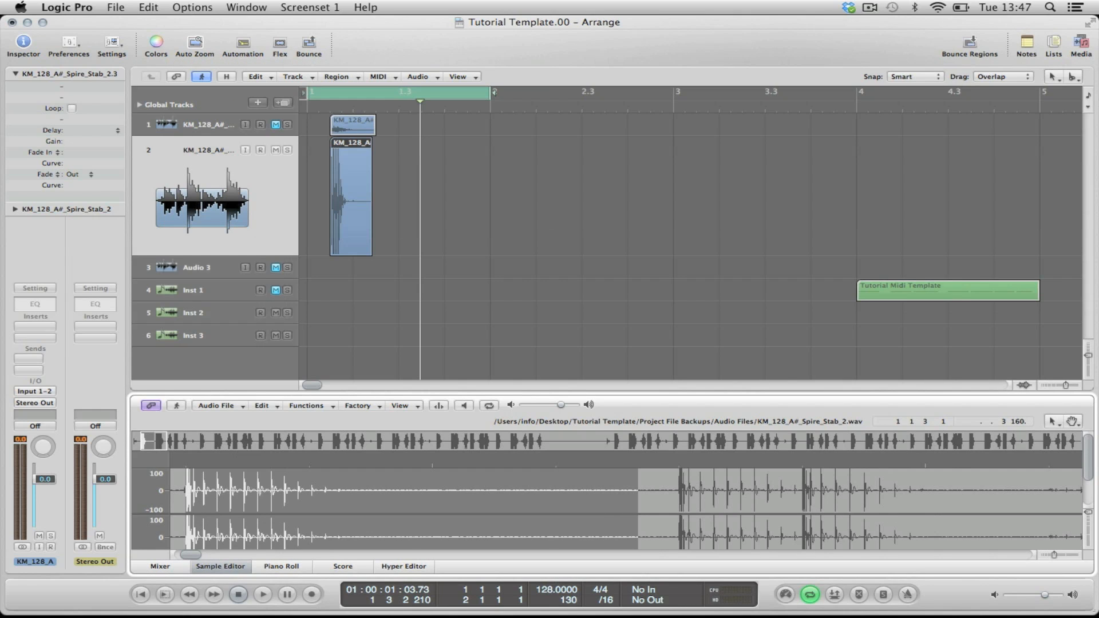
click(195, 43)
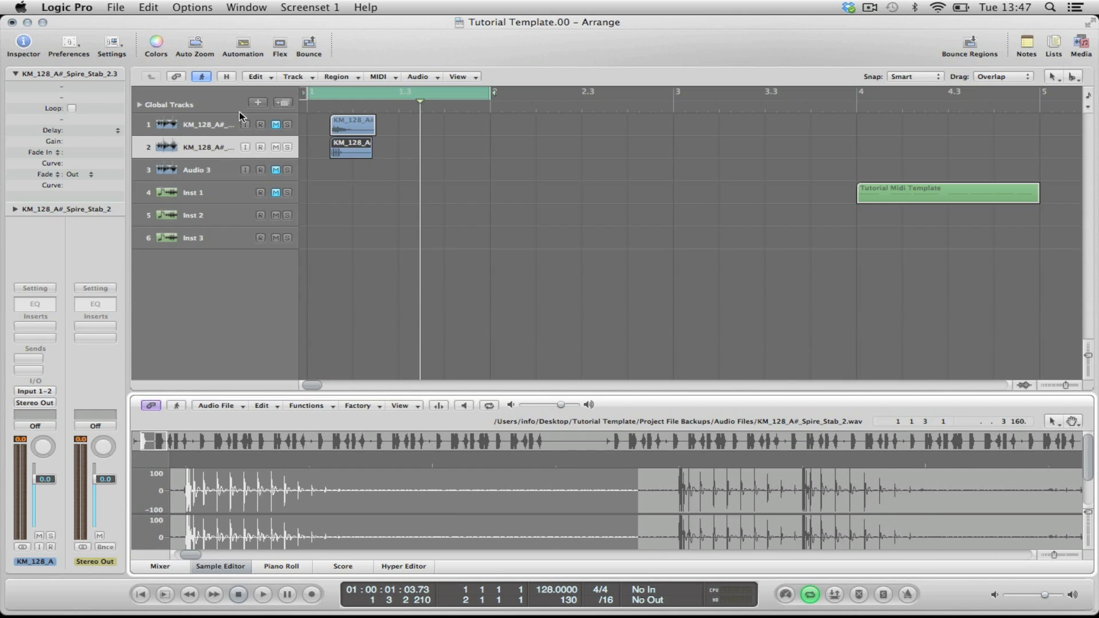
Delete the original Rave and Spire loop tracks with their regions, add another audio track under Audio 3 and leave both audio tracks unmuted.
click(205, 126)
key(Delete)
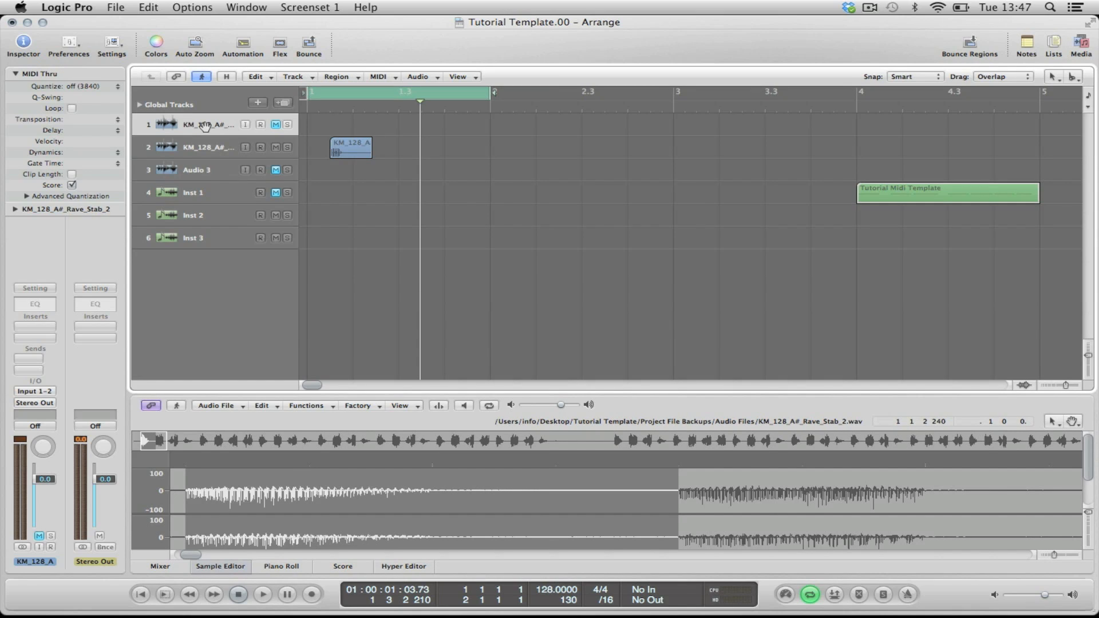
key(super+BackSpace)
key(super+BackSpace)
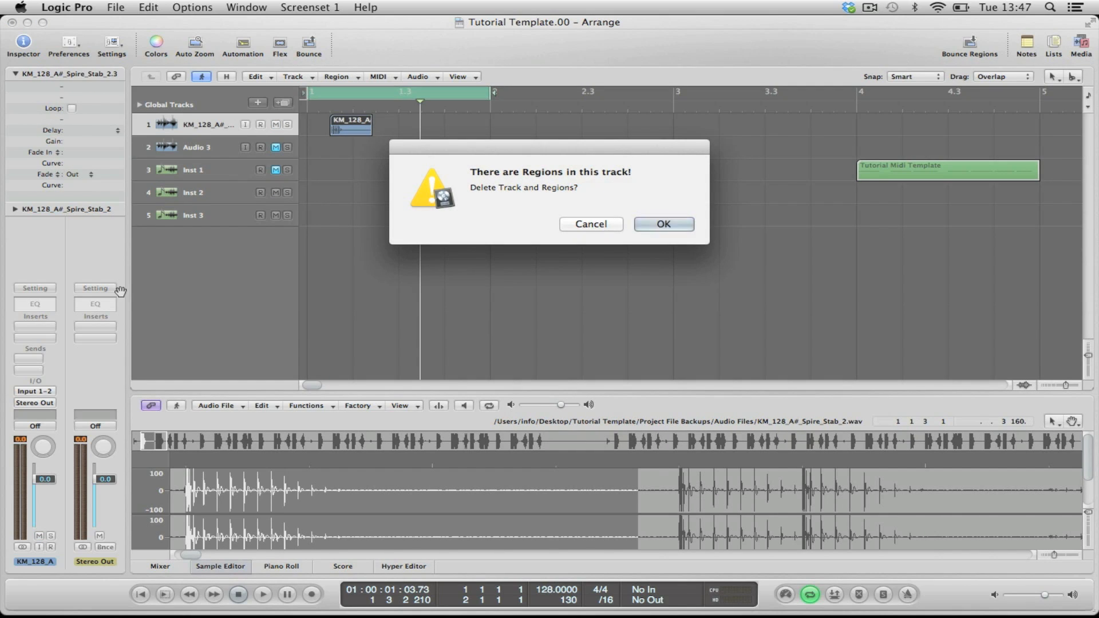
key(Return)
double_click(181, 289)
drag(199, 213, 272, 129)
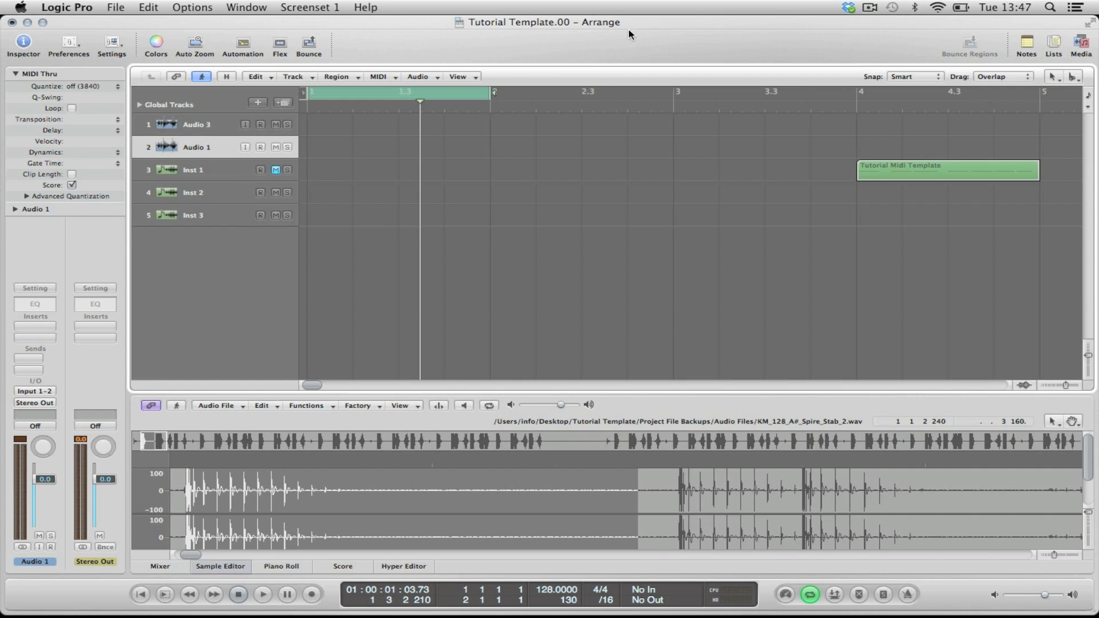
Place KM_128_A#_Spire_Stab_3 and KM_128_A#_Rave_Stab_3 from the audio bin at bar 1, Rave on track 1 and Spire on track 2.
key(o)
click(848, 71)
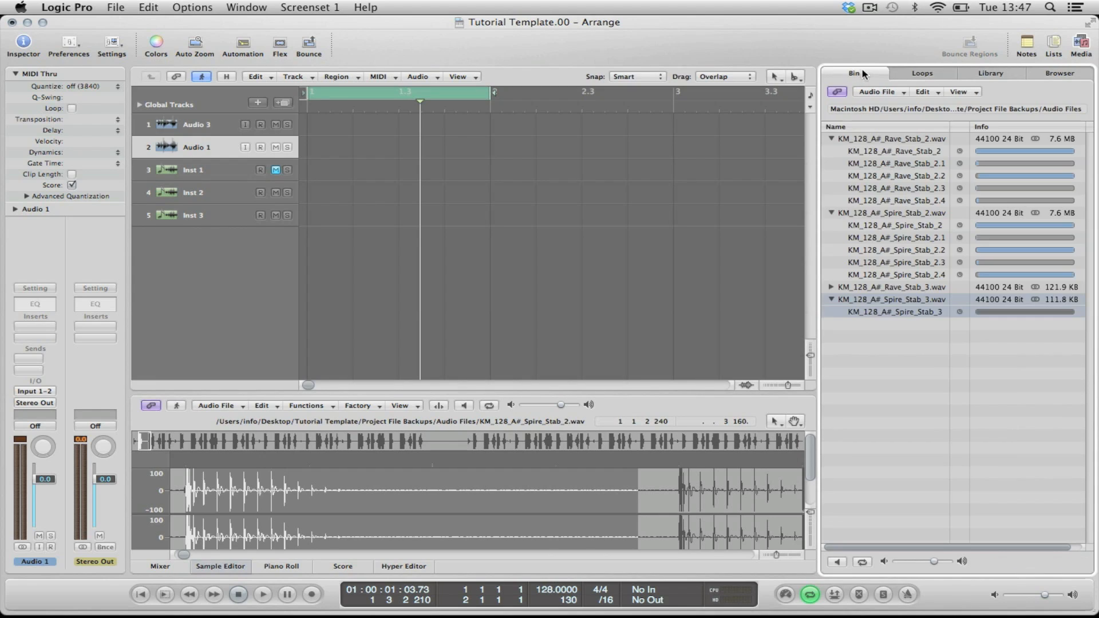
drag(885, 292, 323, 147)
drag(869, 288, 338, 125)
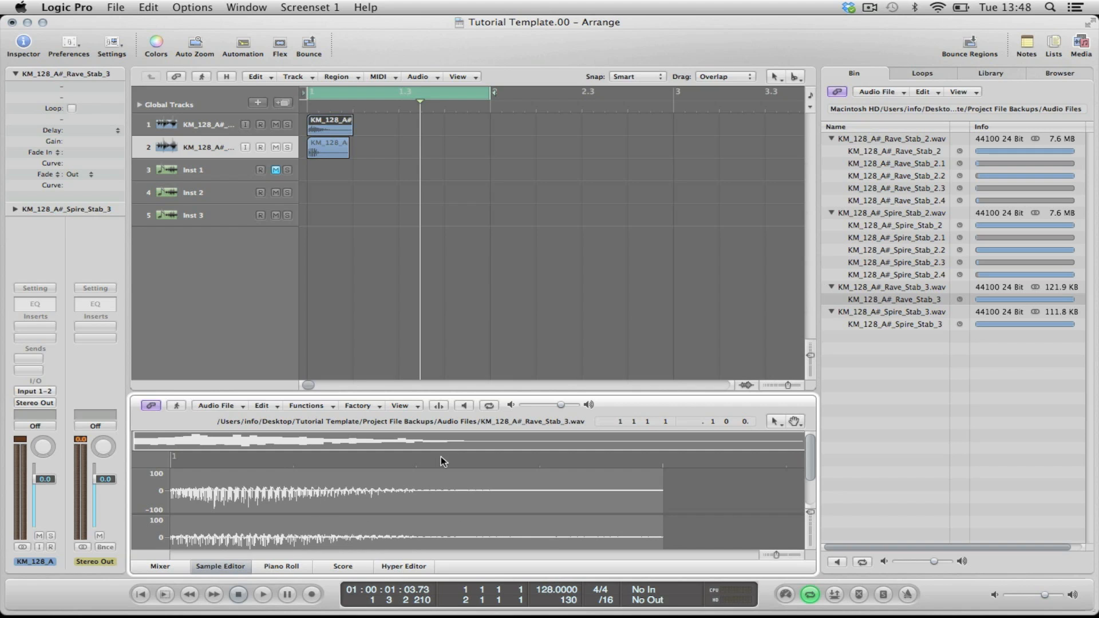
Audition the Rave stab and the Spire stab one at a time, muting the other stab's track each time.
click(277, 148)
click(513, 183)
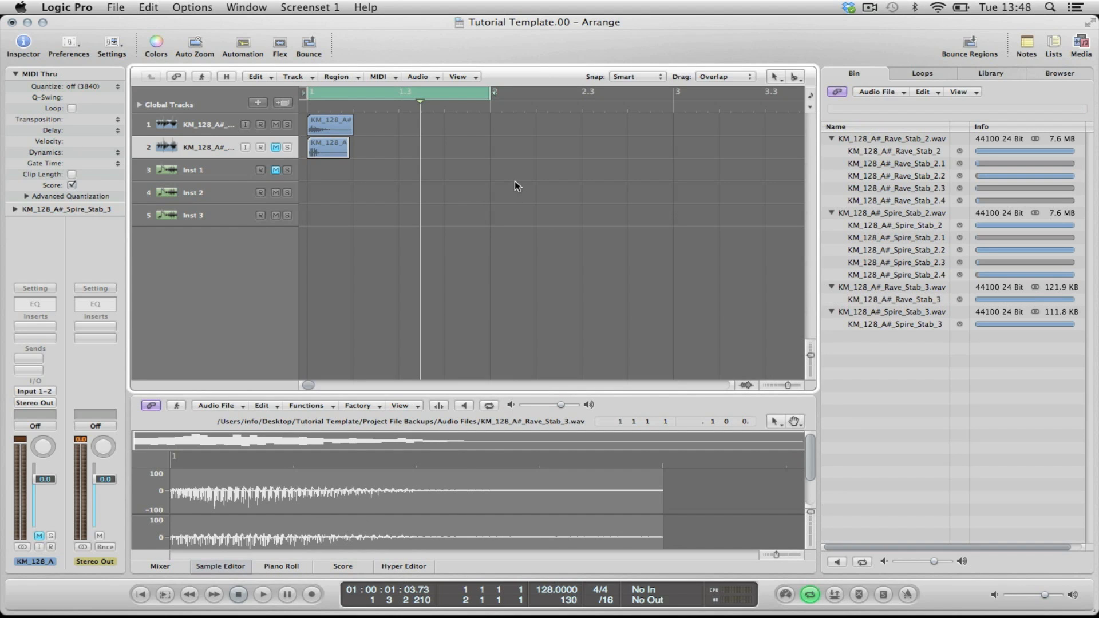
key(space)
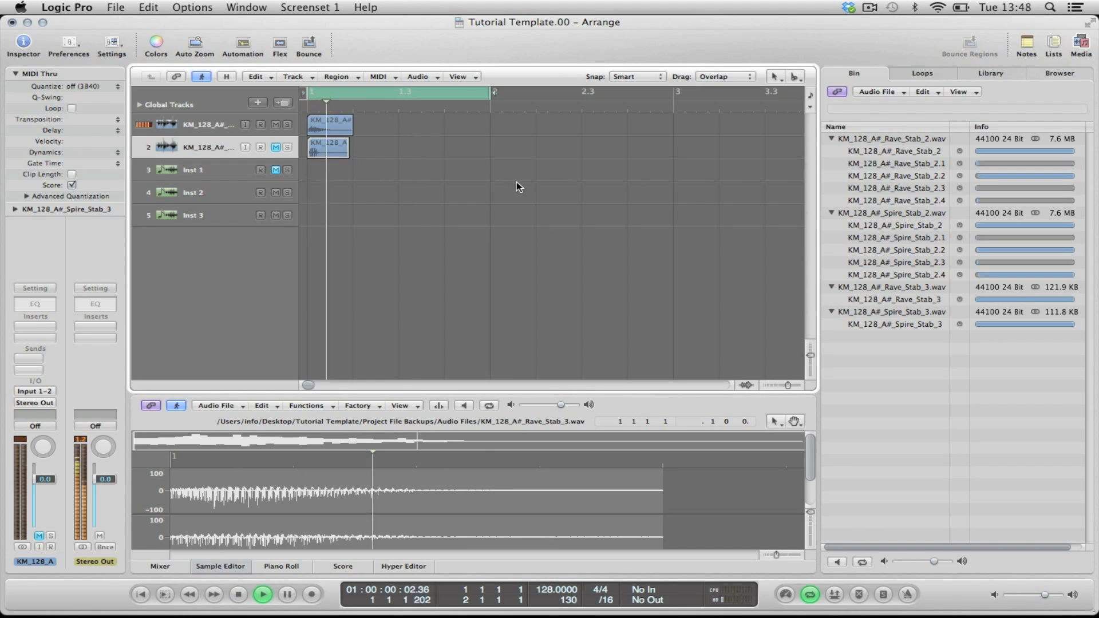
click(276, 125)
key(space)
click(276, 148)
key(space)
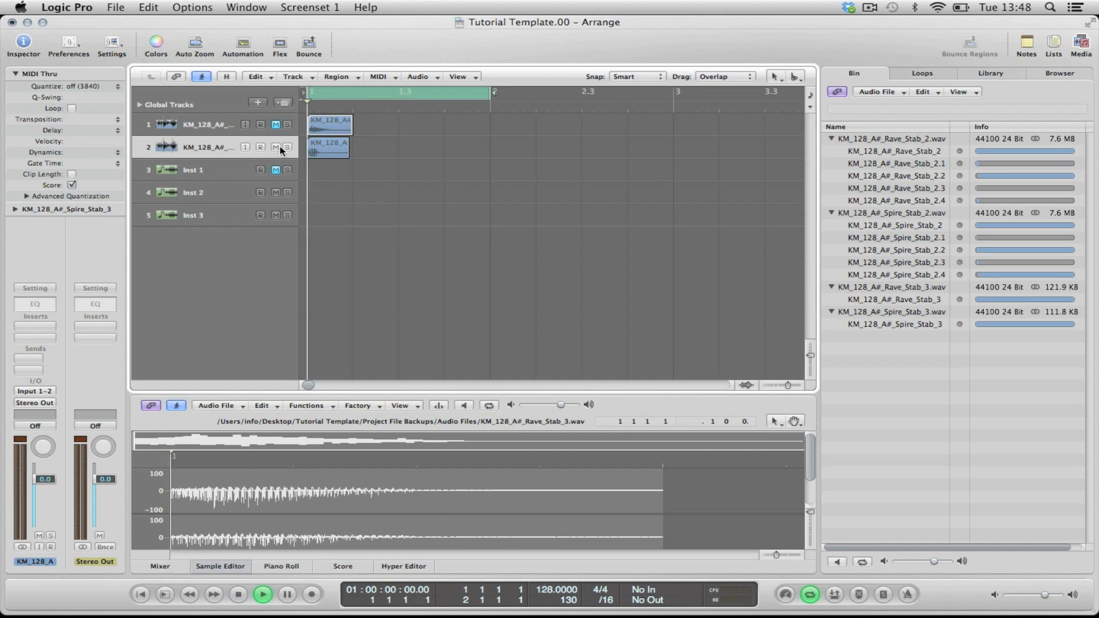
key(space)
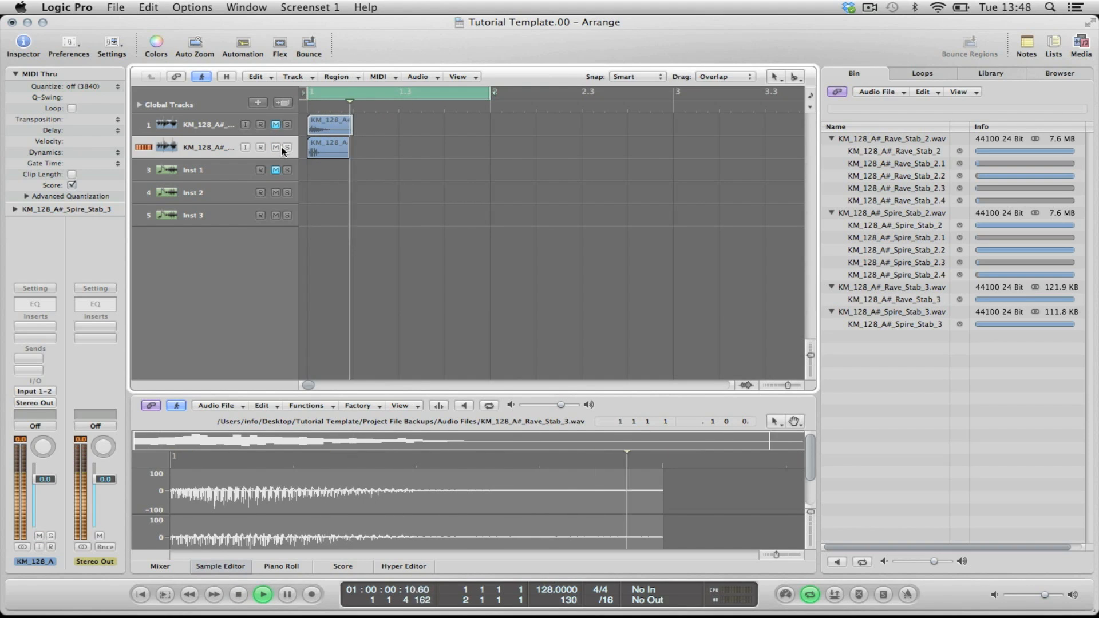
key(space)
Close the audio bin and load a stereo EXS24 sampler on the Inst 1 track.
click(229, 172)
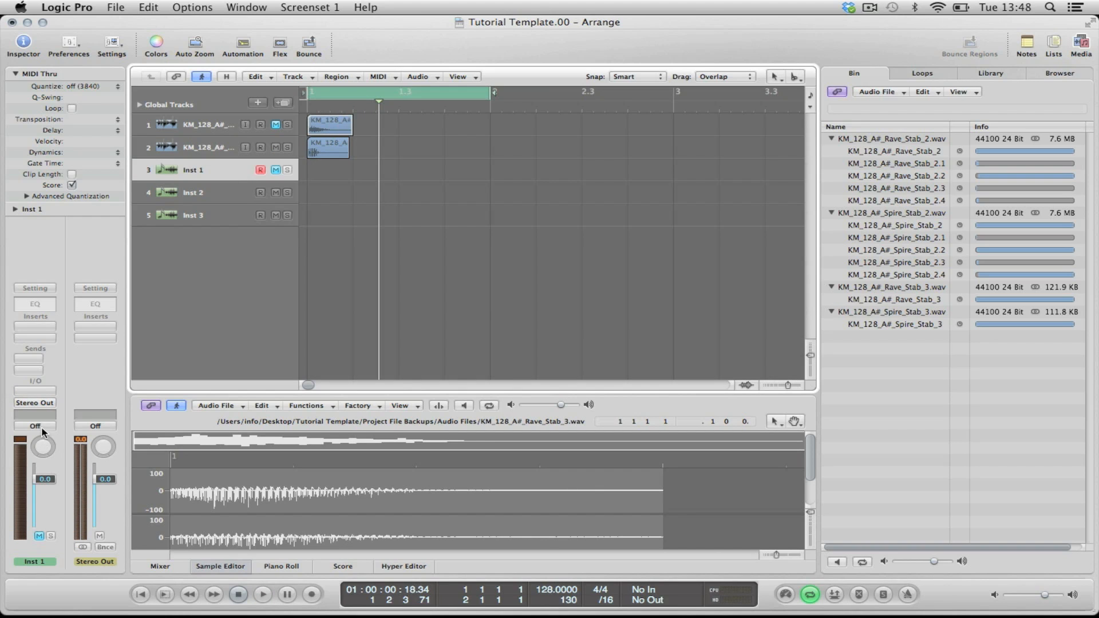
key(o)
key(o)
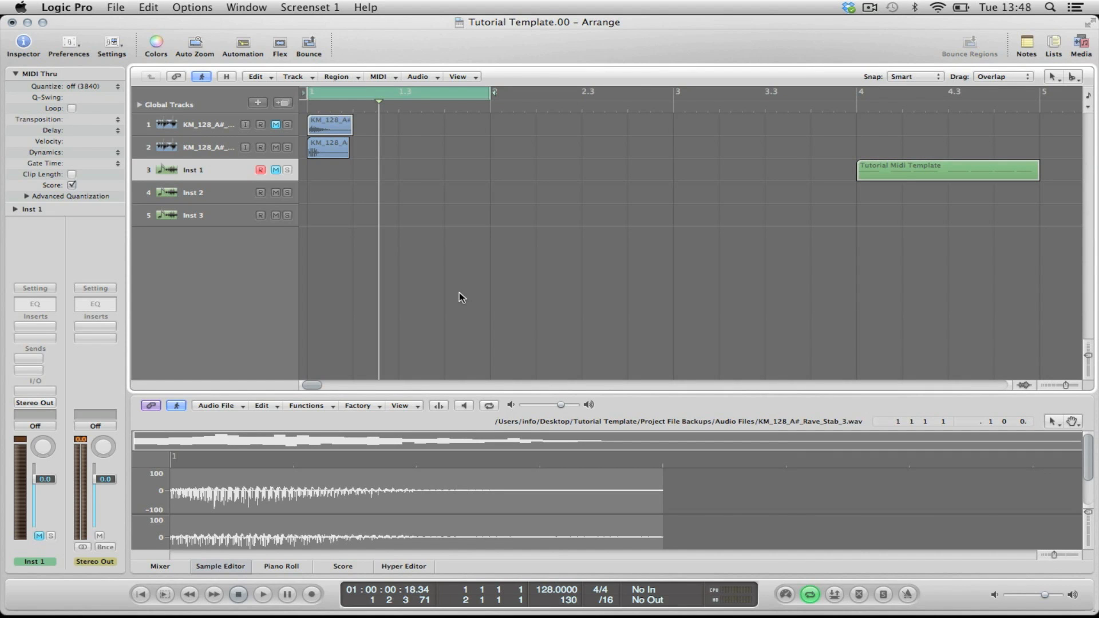
click(35, 392)
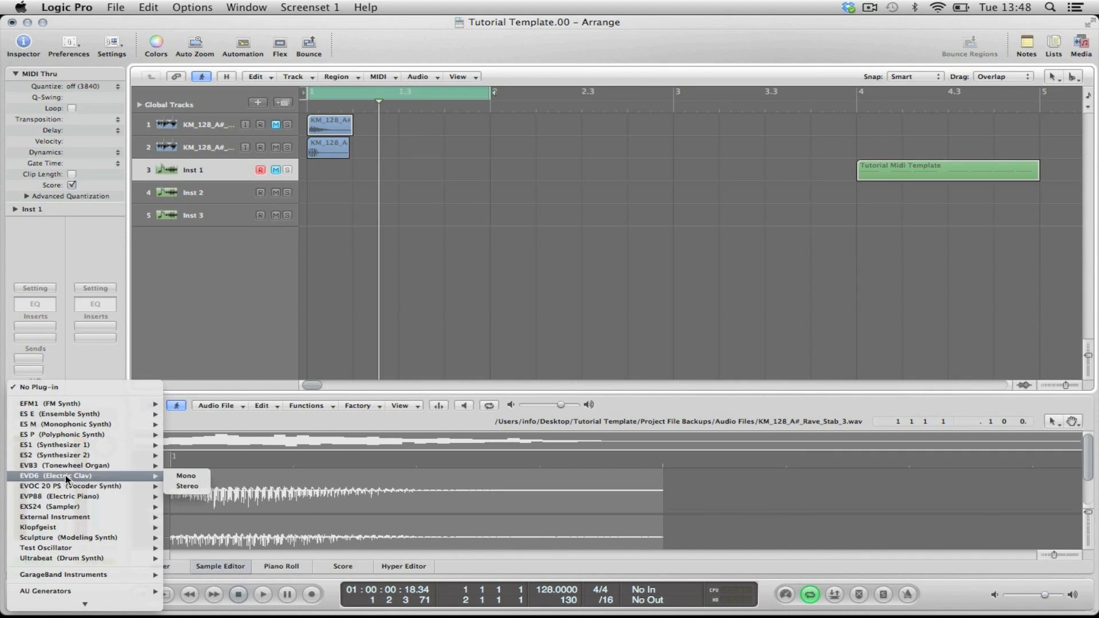
mouse_move(50, 508)
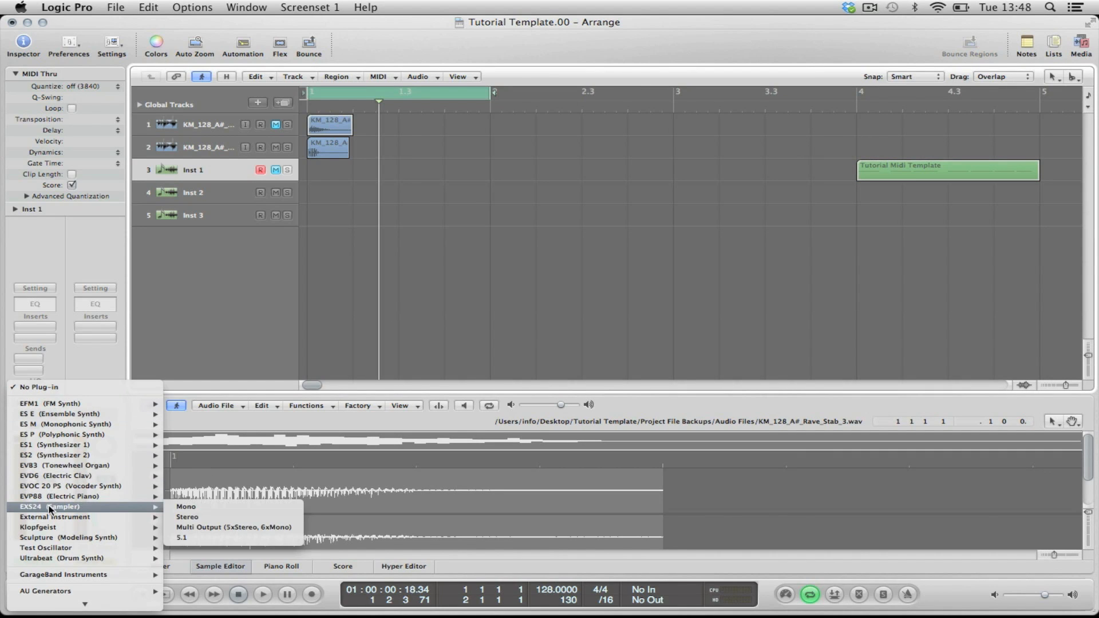
click(198, 515)
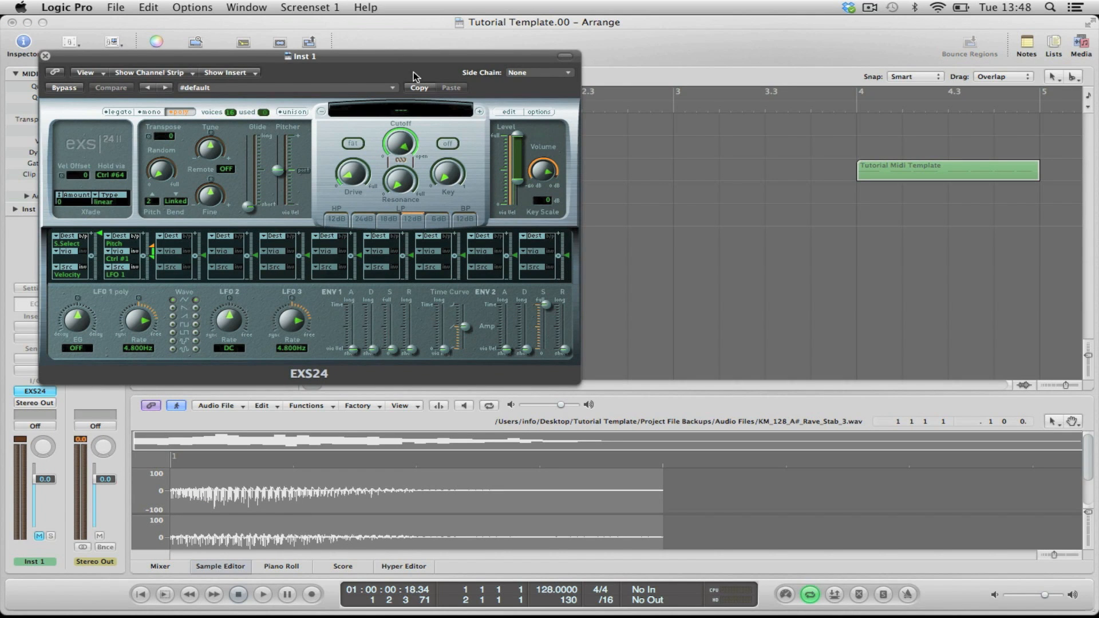
Start a new instrument in the EXS24 Instrument Editor and add the KM_128_A#_Spire_Stab_3 region as its zone.
drag(380, 58, 418, 57)
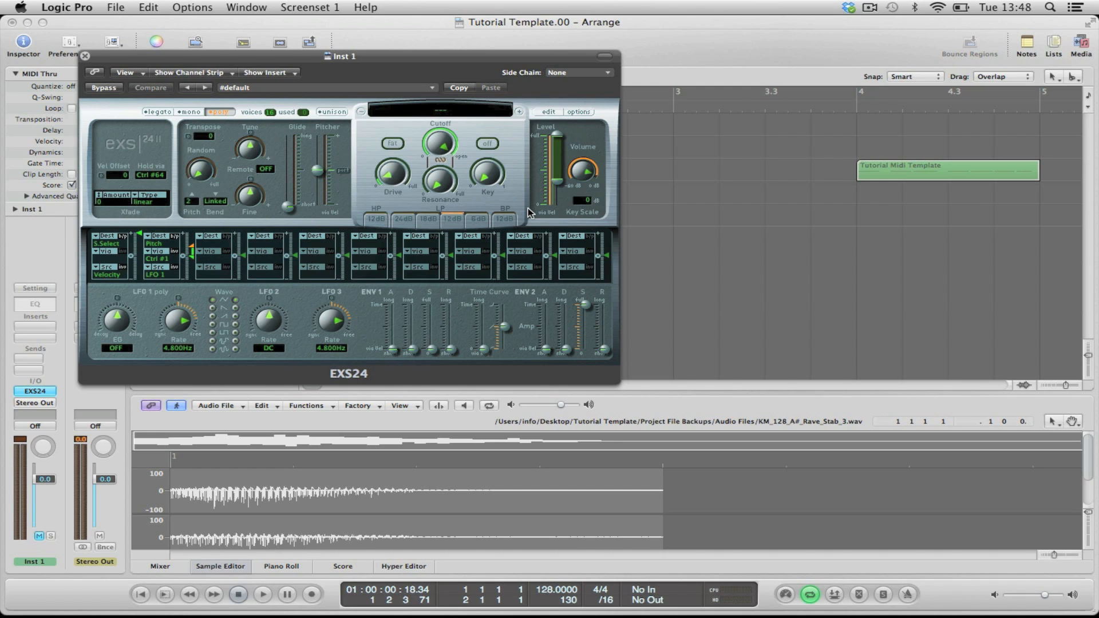
click(547, 112)
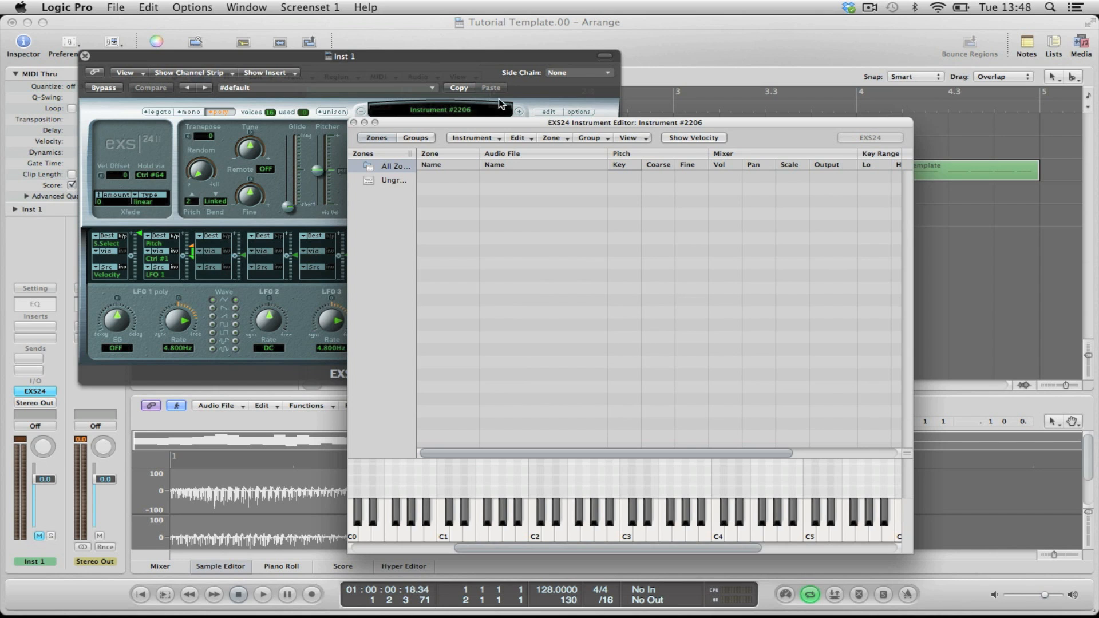
drag(350, 75, 972, 370)
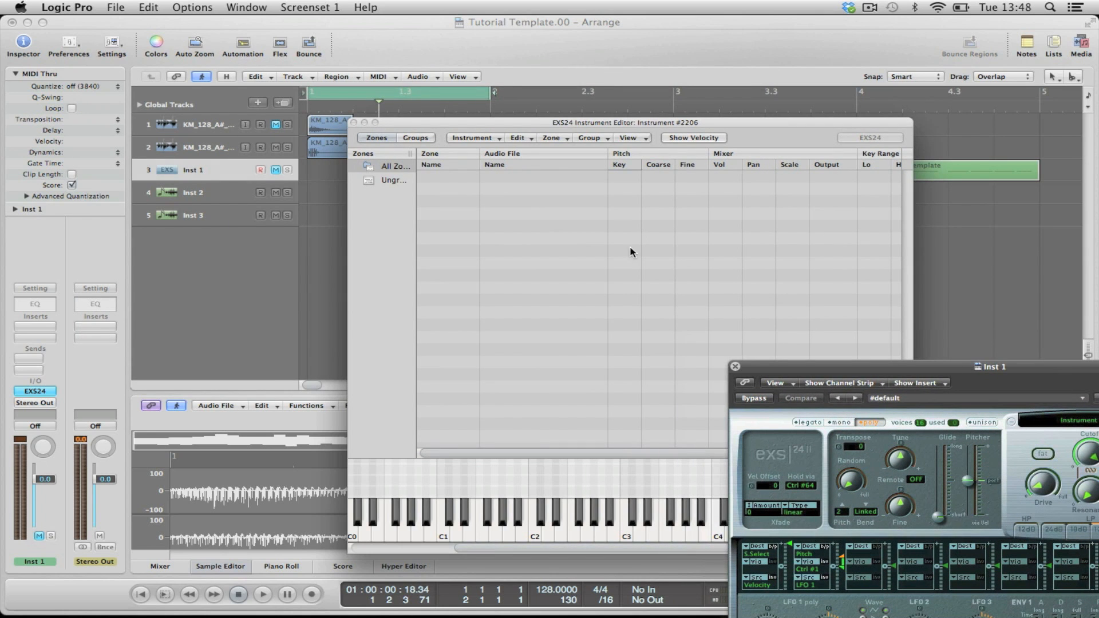
drag(539, 117, 589, 101)
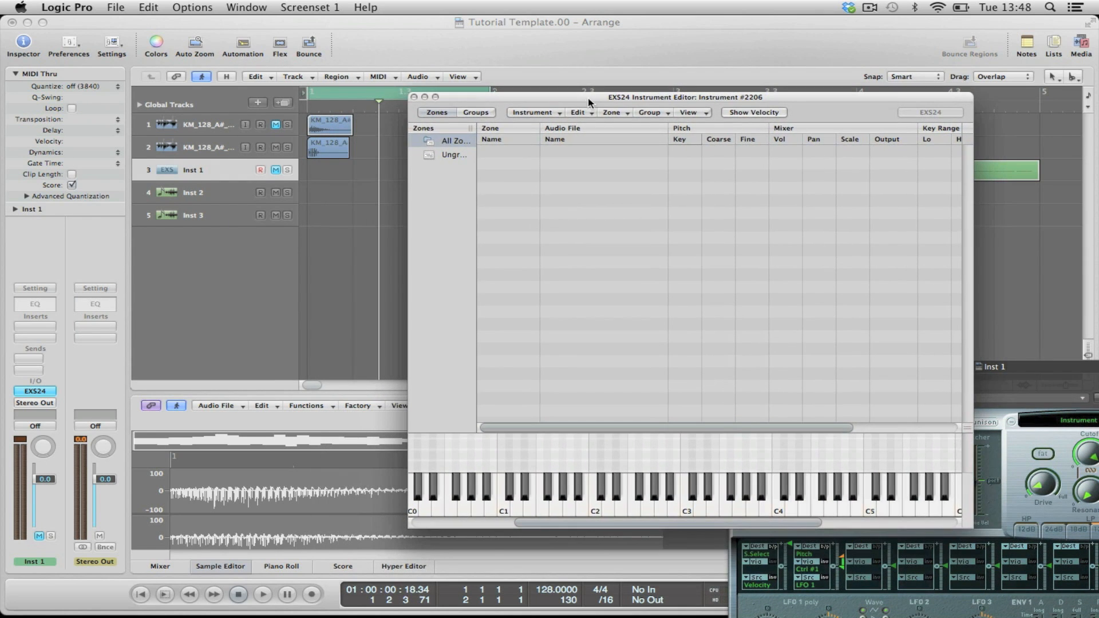
drag(319, 148, 522, 167)
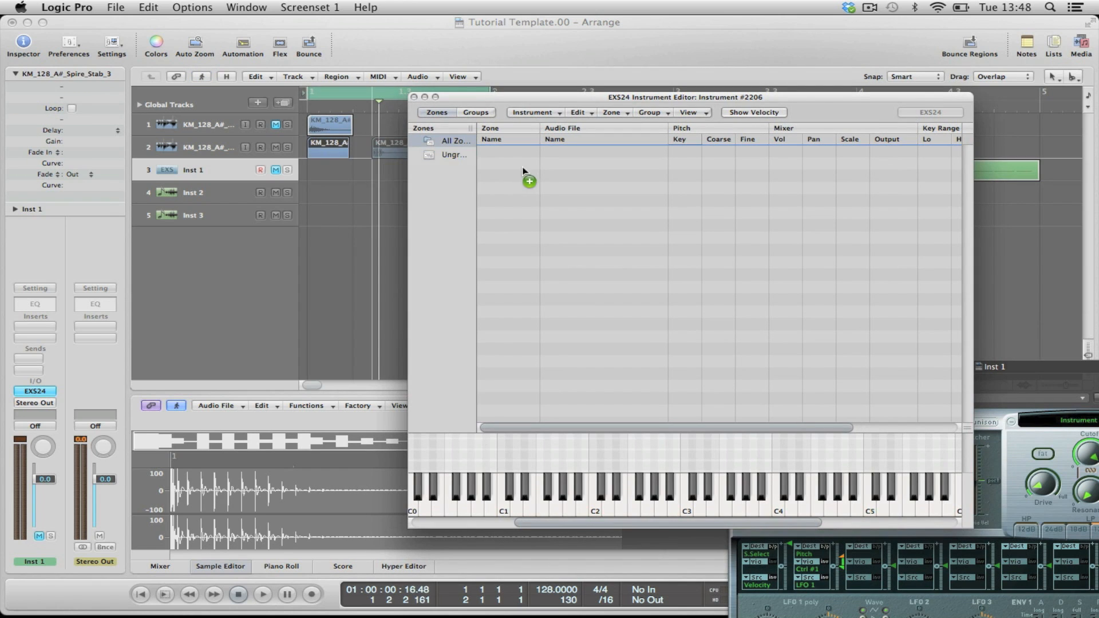
drag(571, 206, 570, 203)
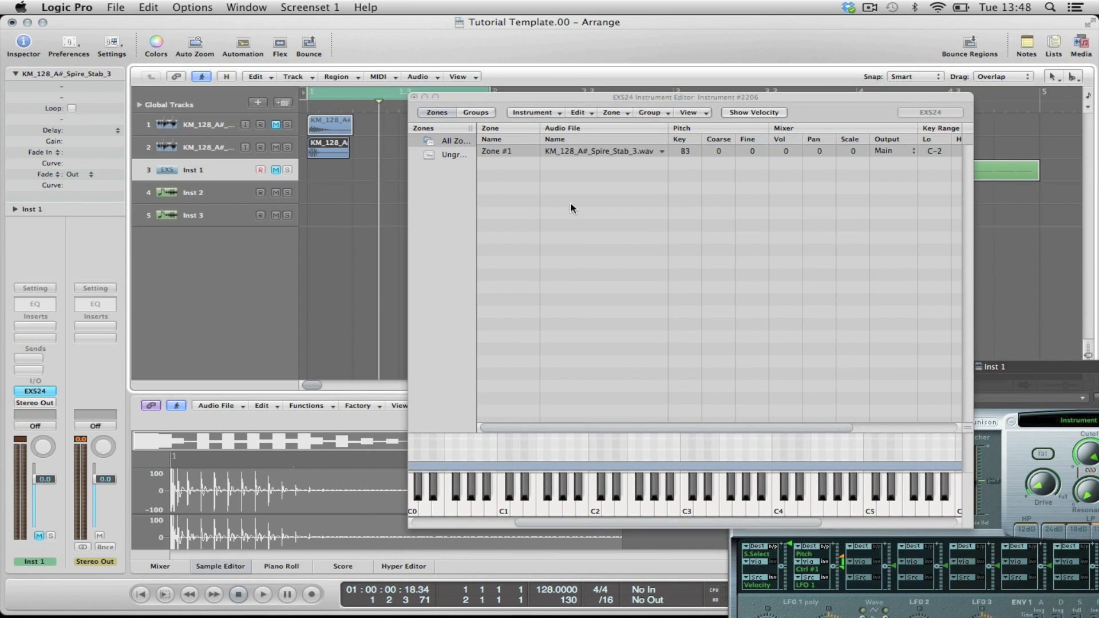
Close the instrument editor with saving and create a folder named Head Rush Stabs in Sampler Instruments.
click(413, 99)
click(822, 175)
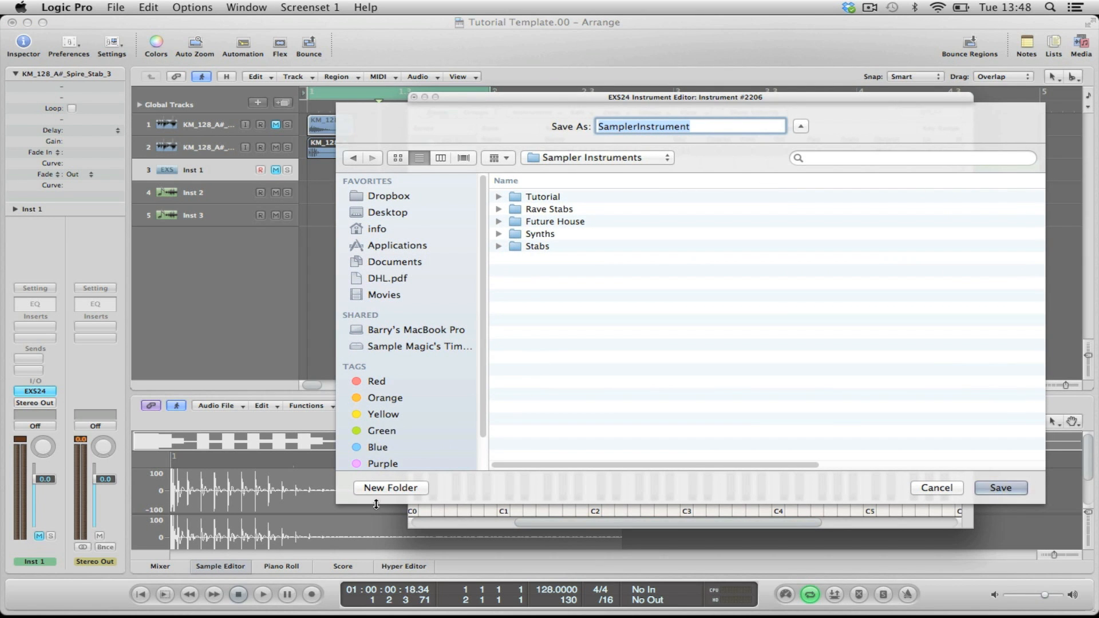
click(389, 489)
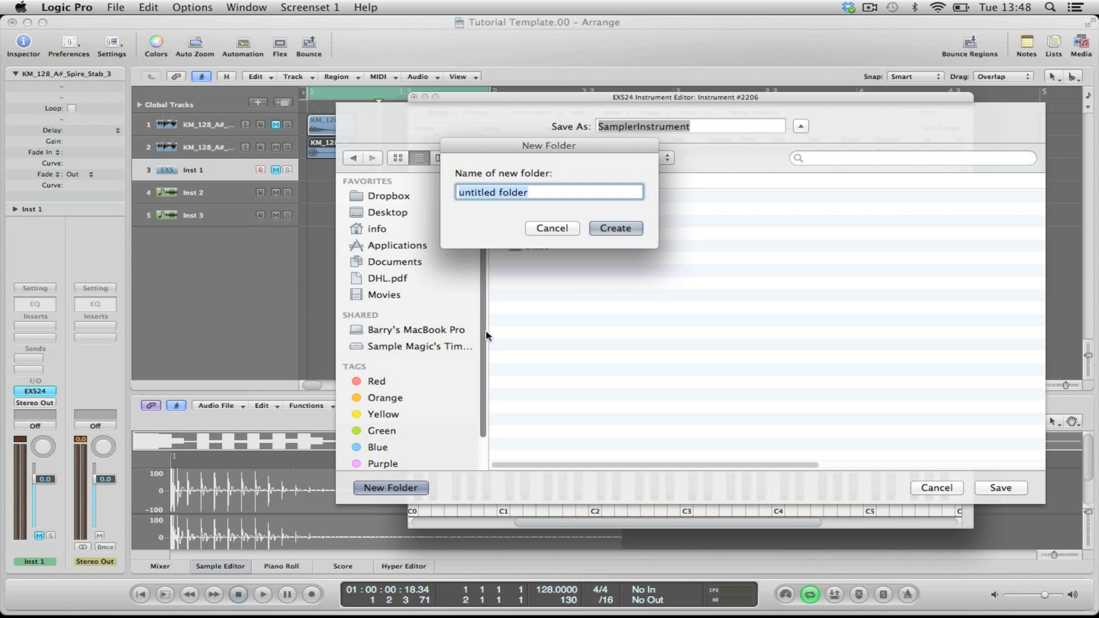
text(Head Rush Stabs)
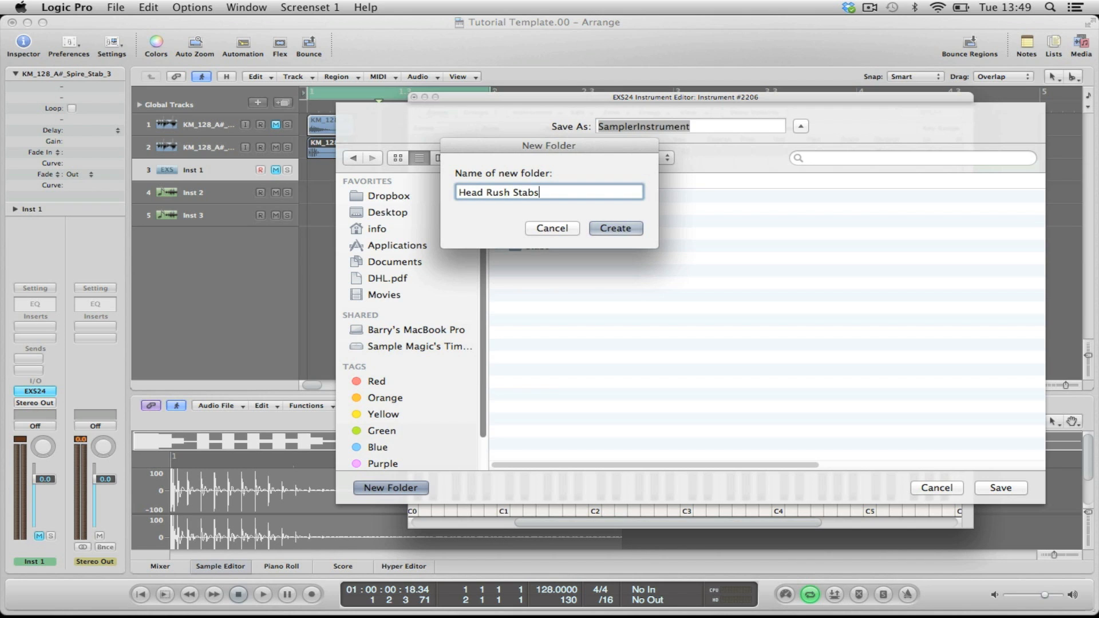
key(Return)
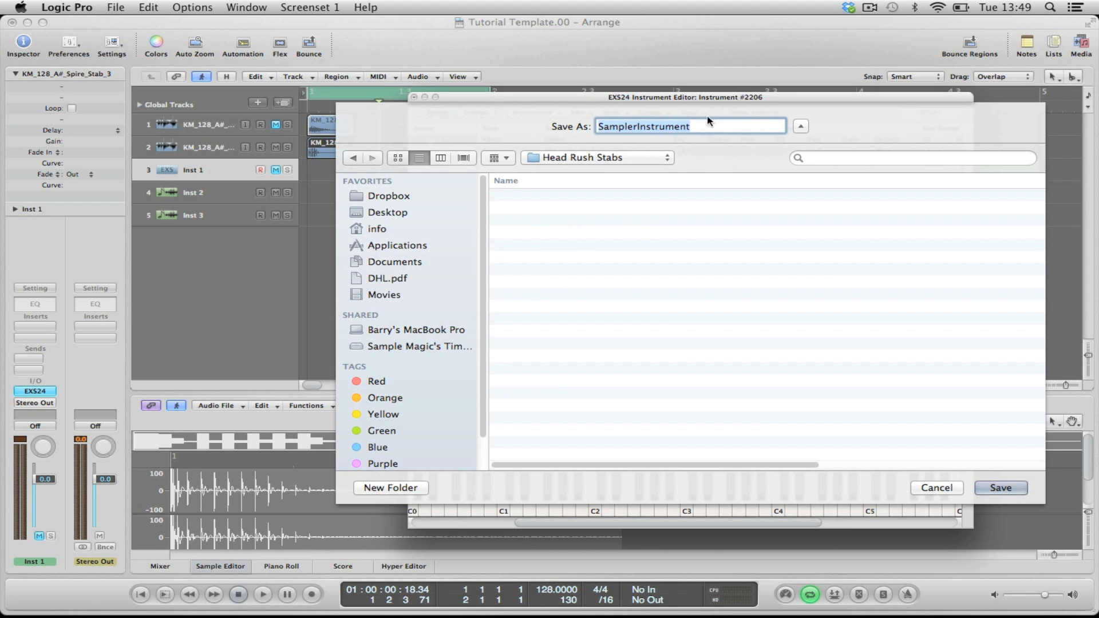
Save the sampler instrument as Spire Stab in the Head Rush Stabs folder and close the sampler windows.
drag(588, 97, 627, 80)
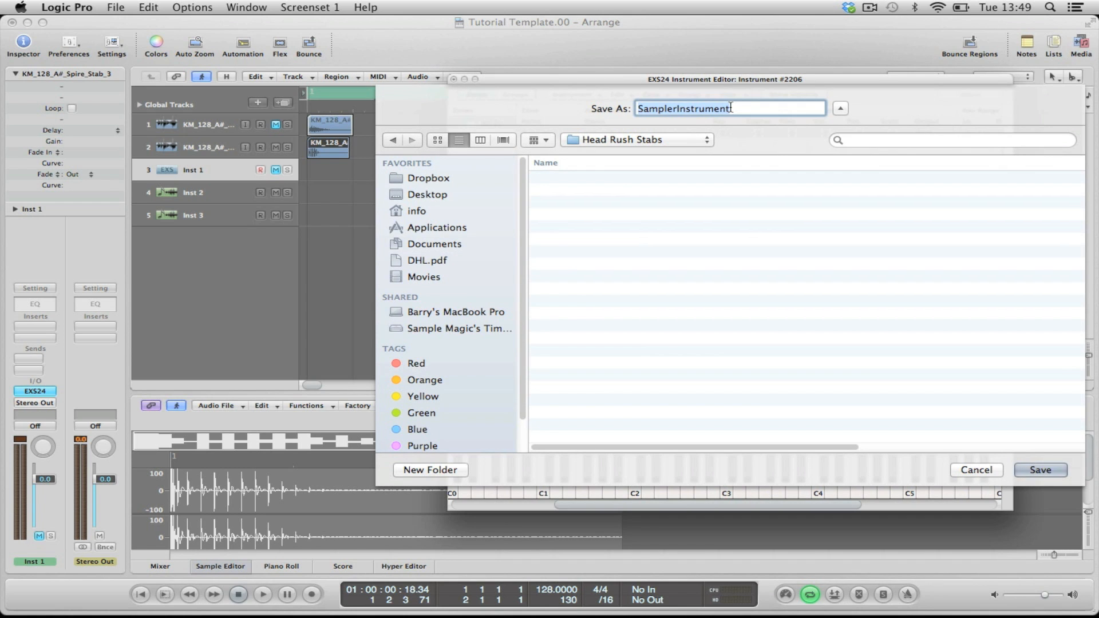
text(Spire Stab)
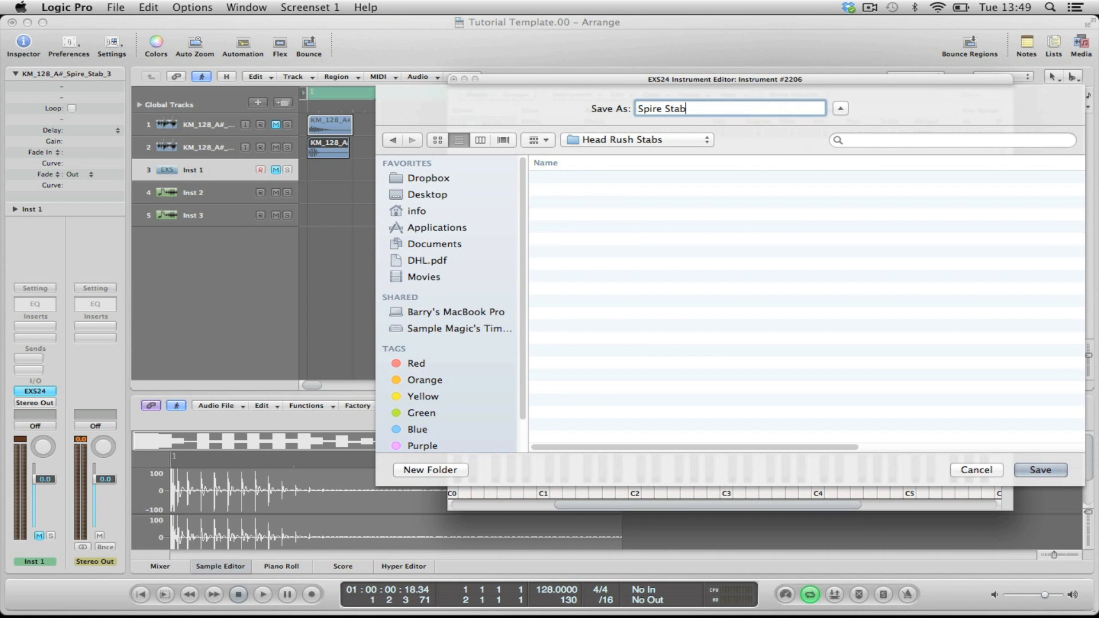
key(Return)
key(super+w)
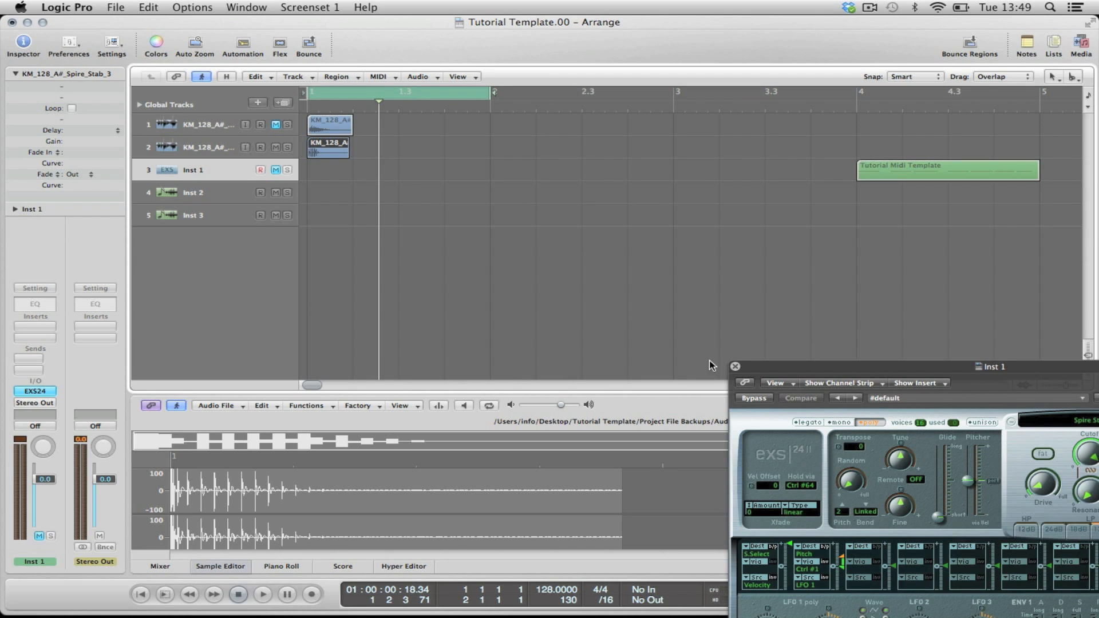
click(735, 367)
Load a stereo EXS24 sampler on the Inst 2 track and open a new instrument in its editor beside the arrangement.
click(229, 198)
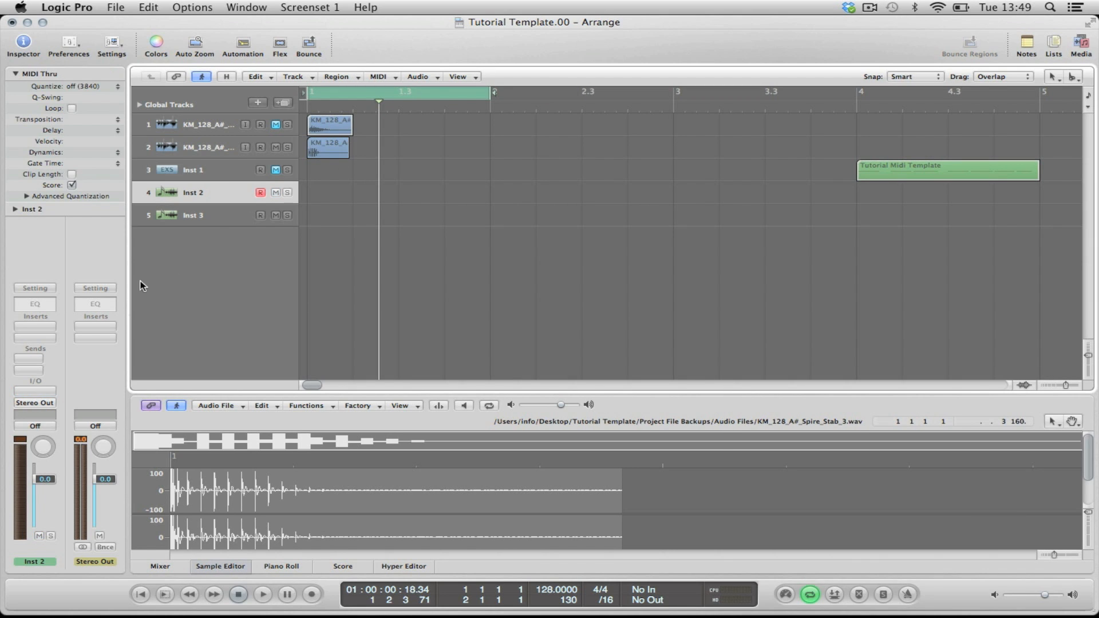
click(44, 393)
mouse_move(80, 507)
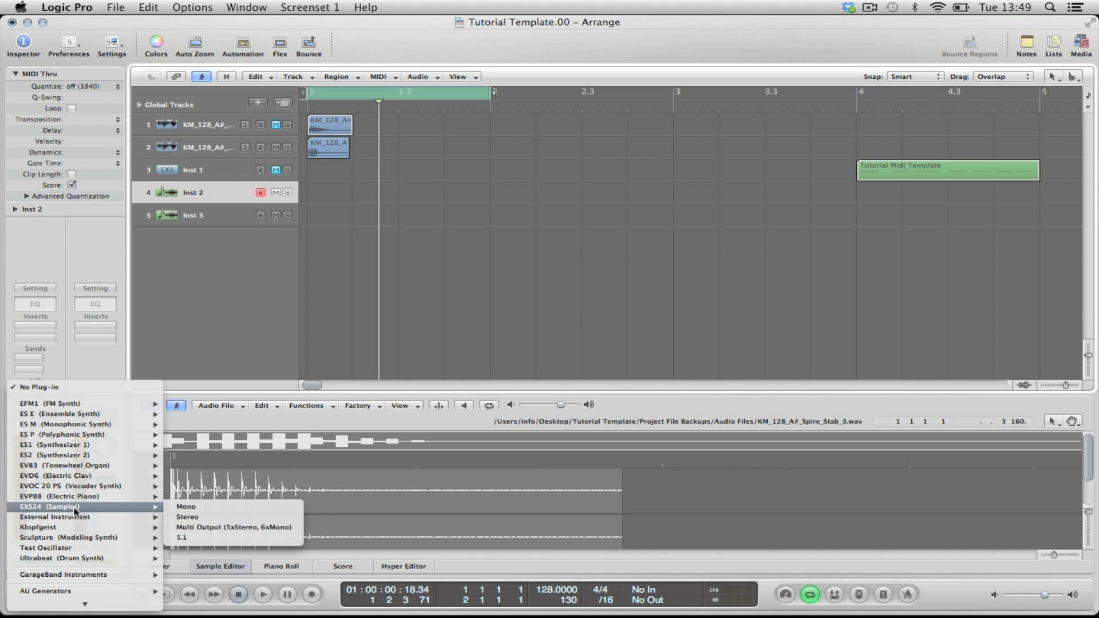
click(184, 519)
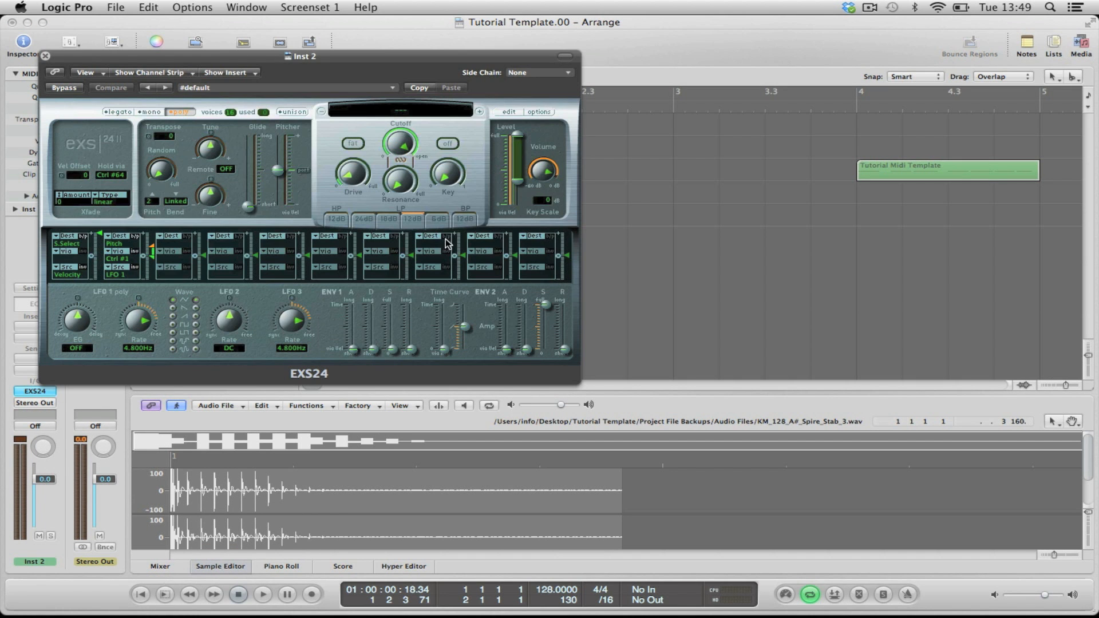
click(509, 112)
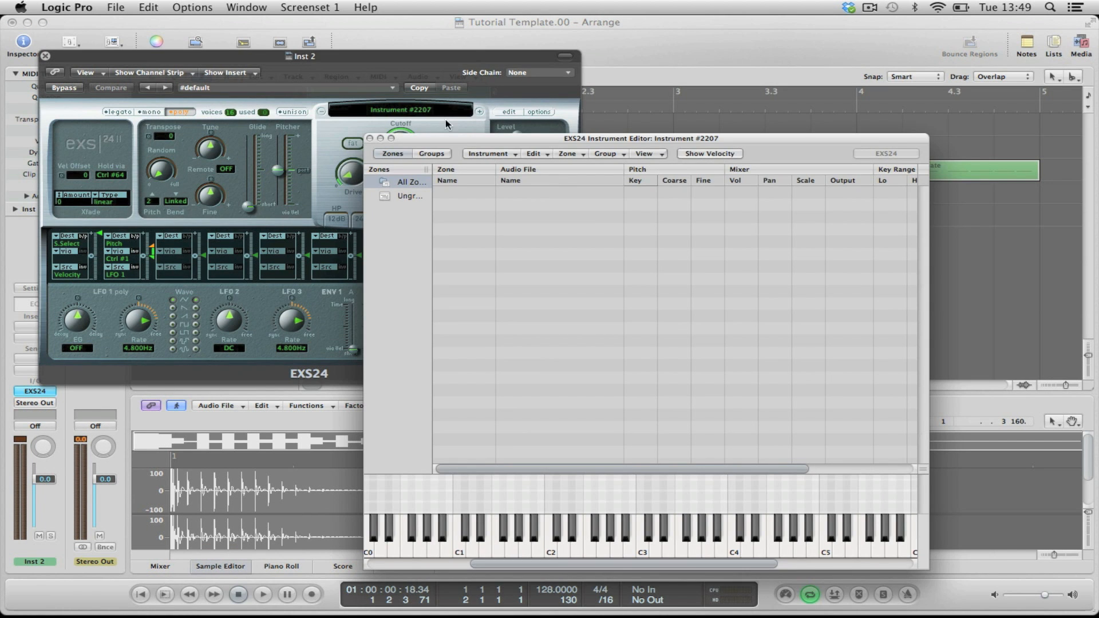
drag(288, 61, 970, 96)
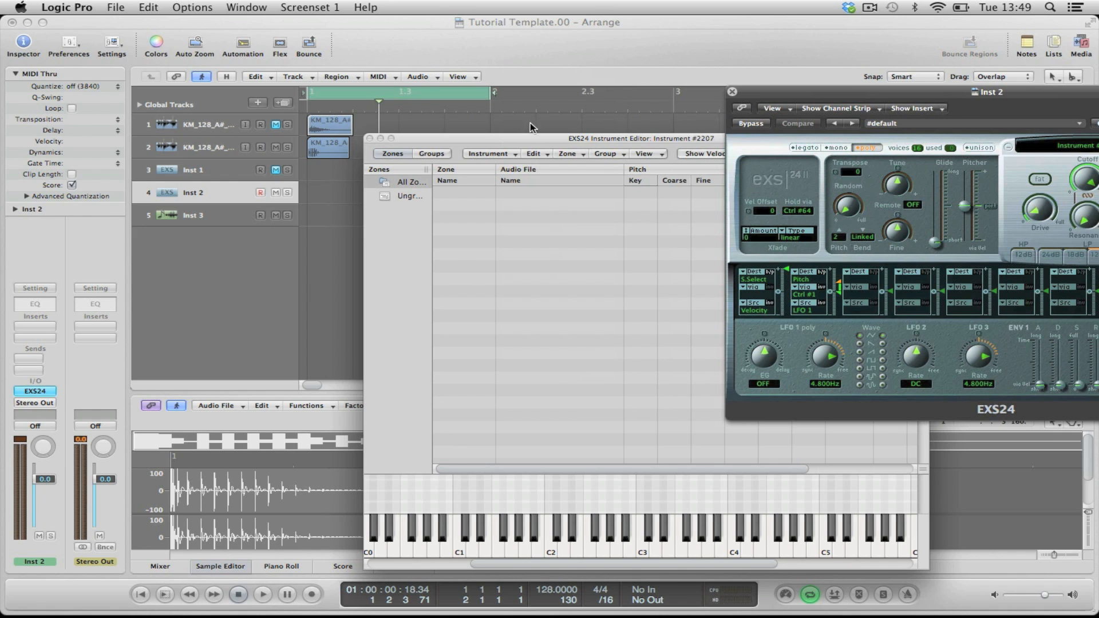
Mute the Spire Stab track, unmute the Rave Stab track and add the KM_128_A#_Rave_Stab_3 region as the new instrument's zone.
click(277, 136)
click(276, 147)
click(277, 127)
drag(344, 126, 524, 266)
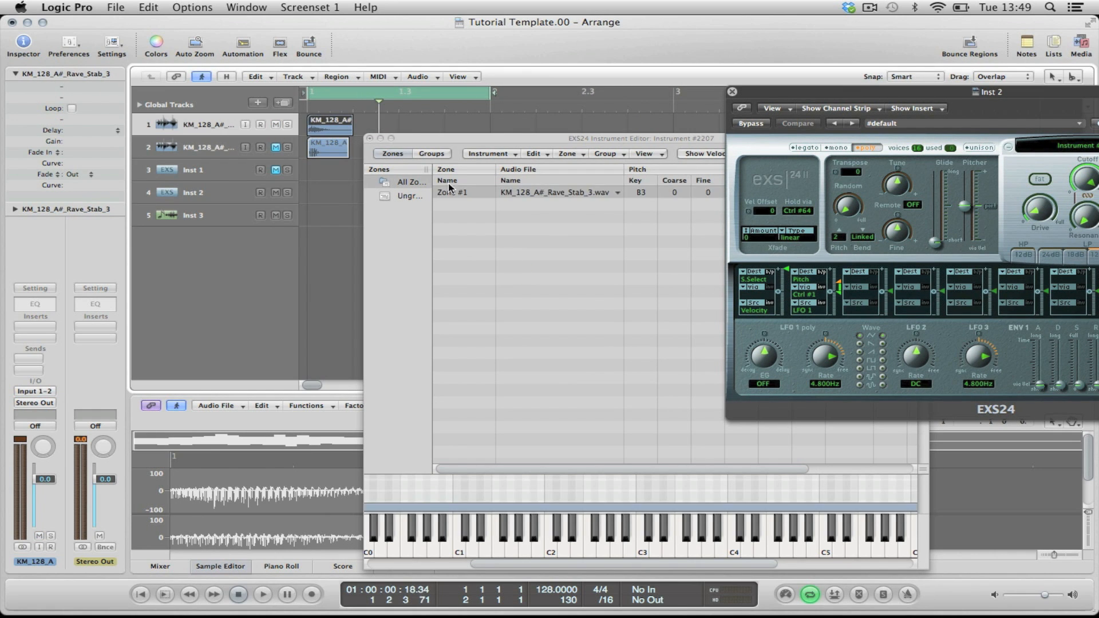
Save the sampler instrument as Rave Stab in the Head Rush Stabs folder and close the sampler windows.
click(369, 139)
click(790, 216)
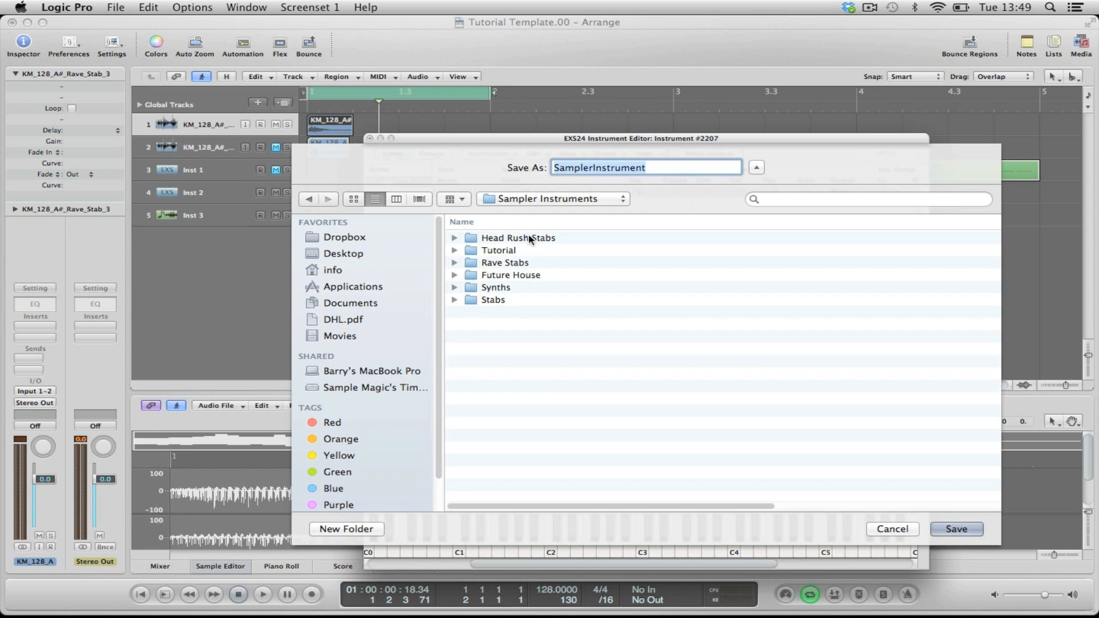
double_click(528, 237)
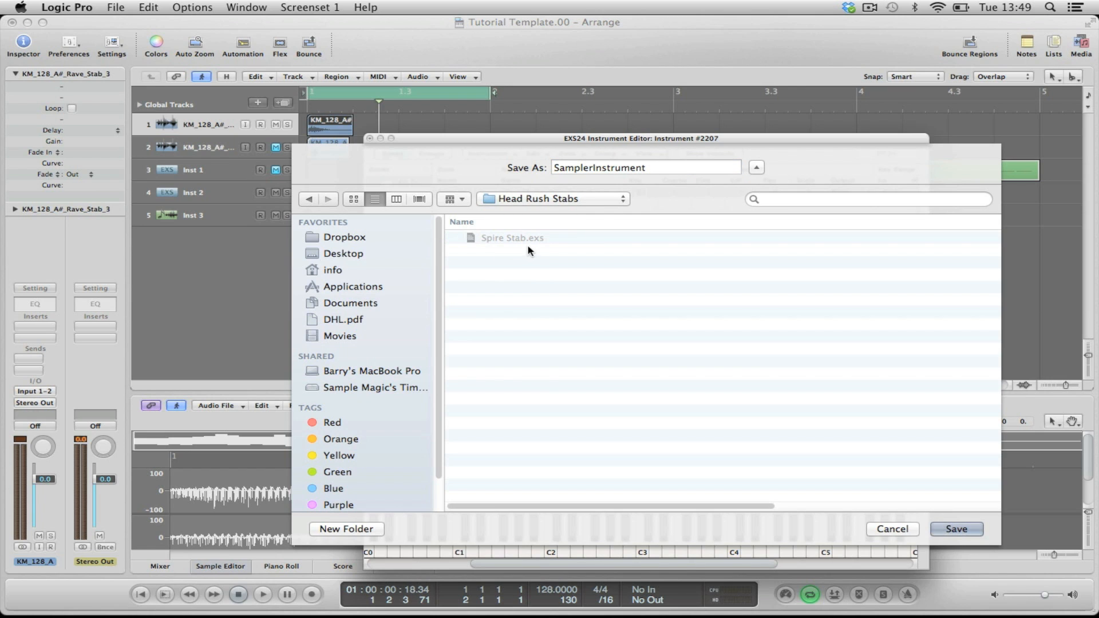
drag(664, 168, 524, 167)
text(Rave )
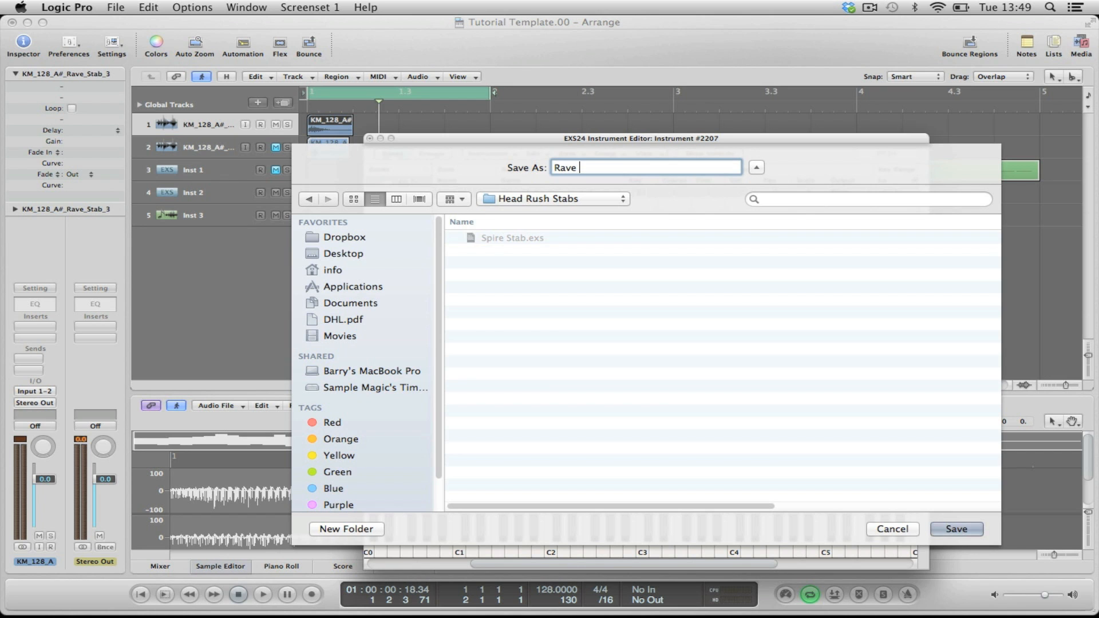
text(Stab)
key(Return)
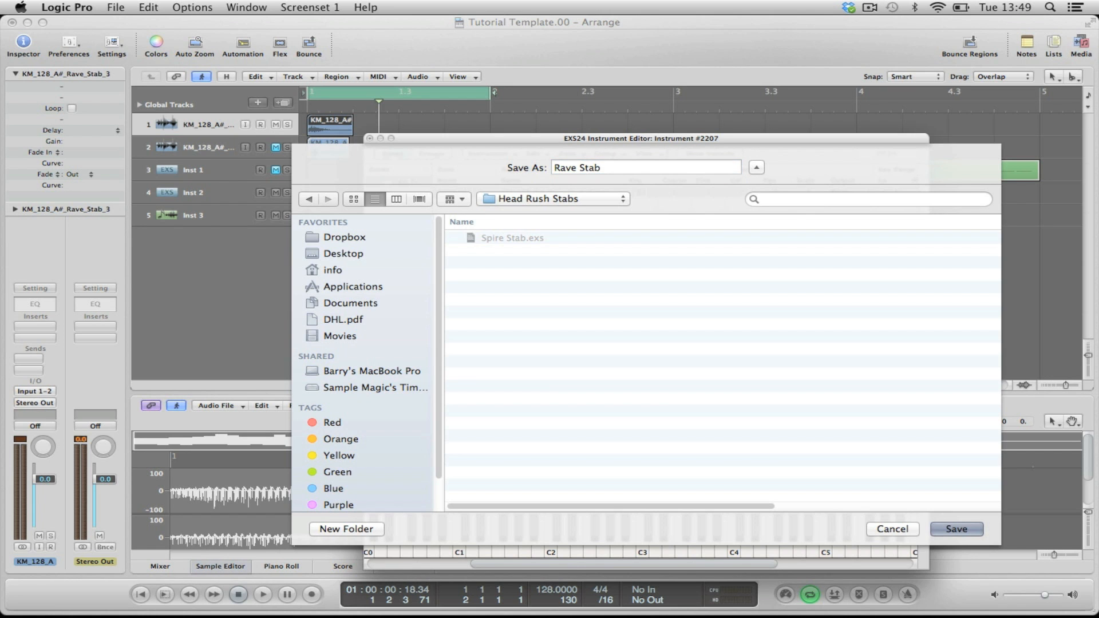
key(super+w)
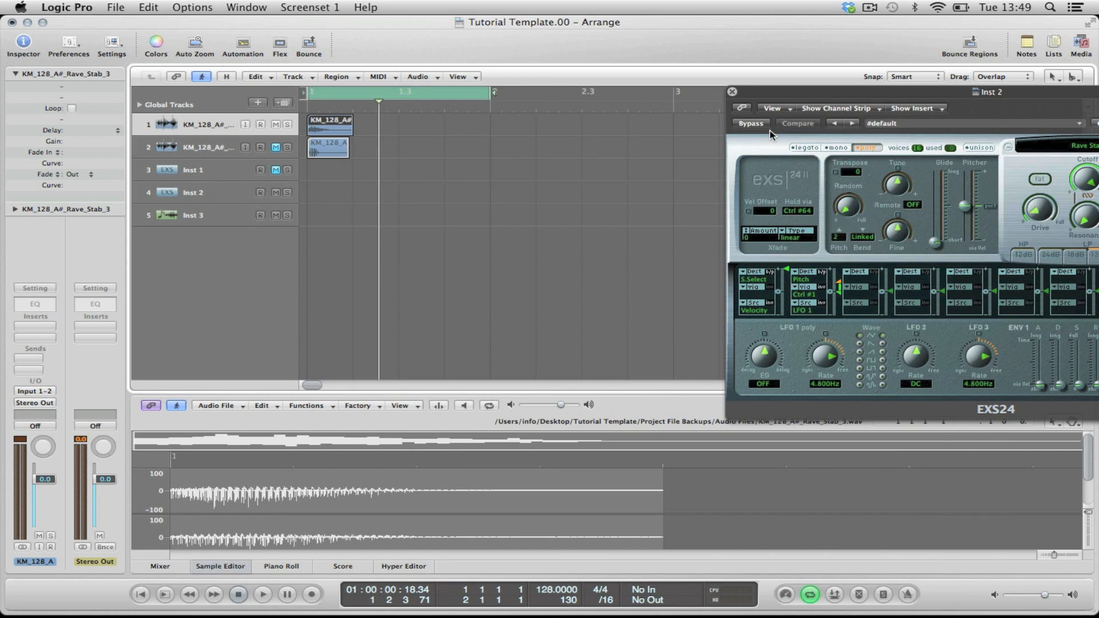
click(732, 92)
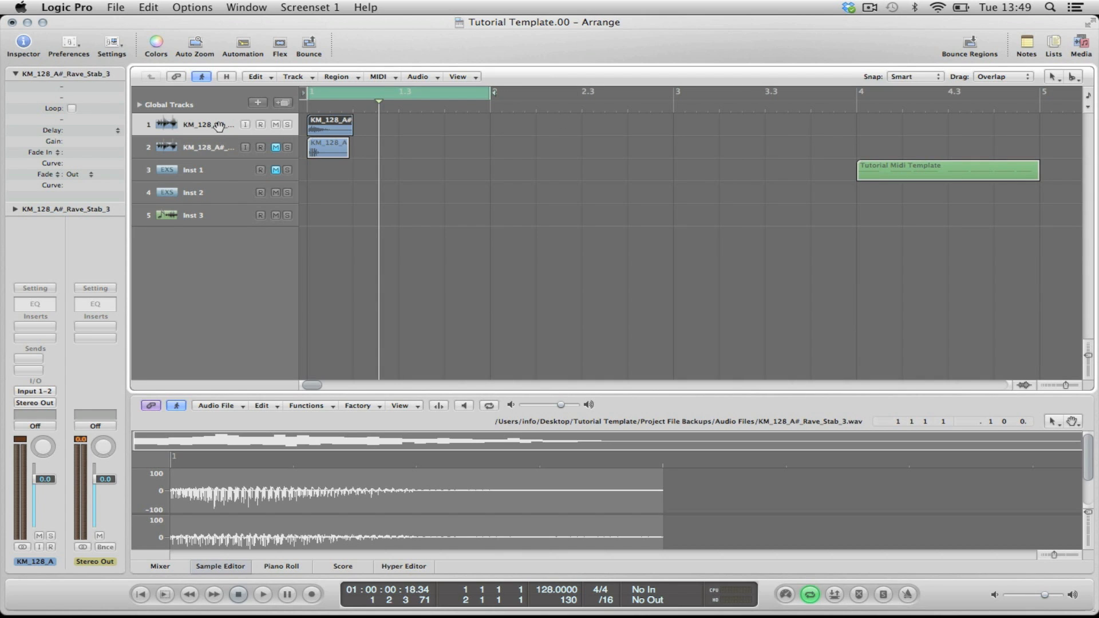
Delete the Rave Stab and Spire Stab audio tracks together with their regions.
key(Delete)
key(super+BackSpace)
key(super+BackSpace)
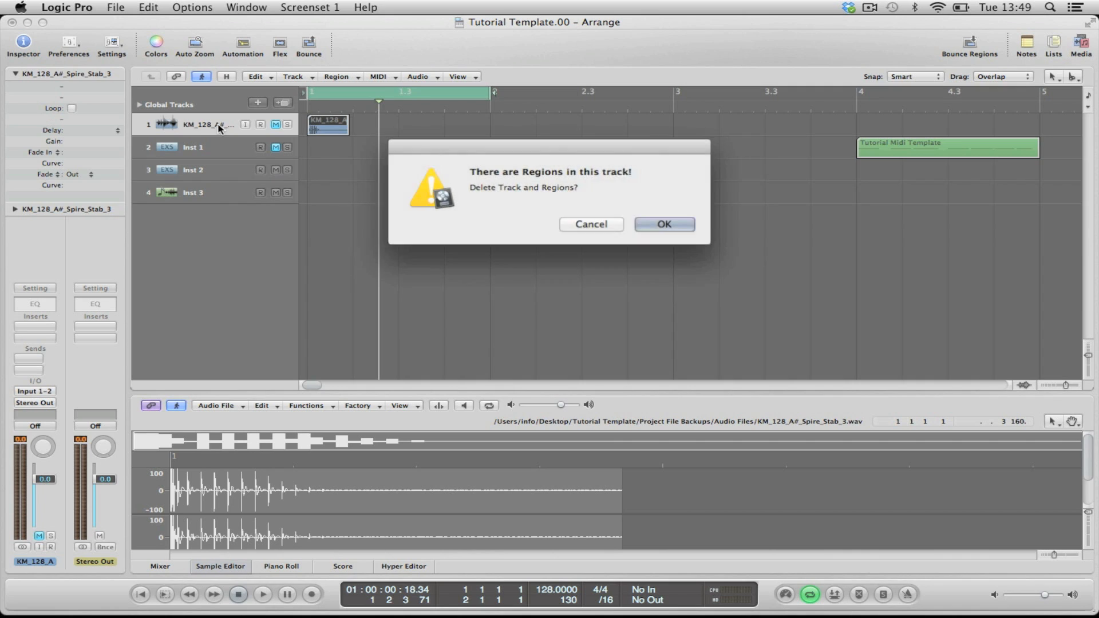
key(Return)
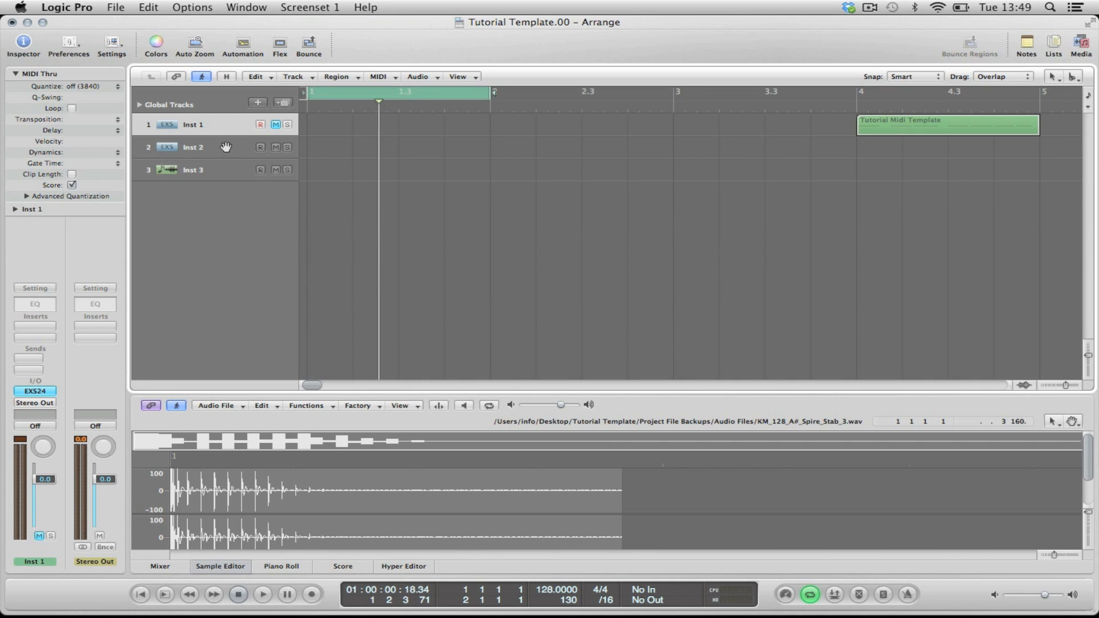
Unmute the Inst 1 track and open its Spire Stab EXS24 sampler beside the track list.
click(275, 123)
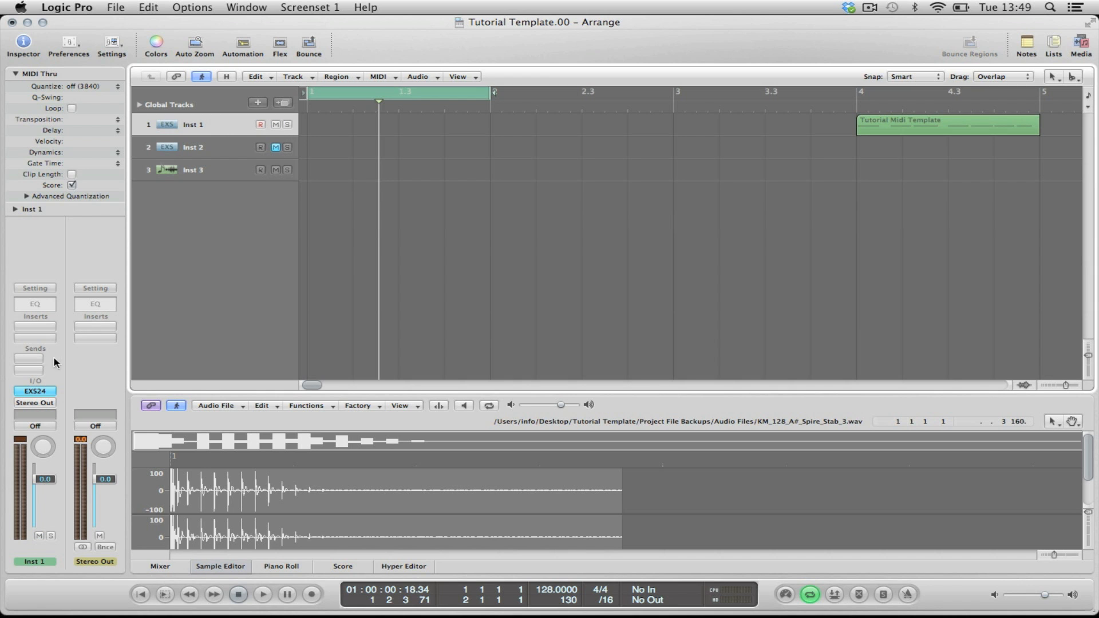
click(35, 392)
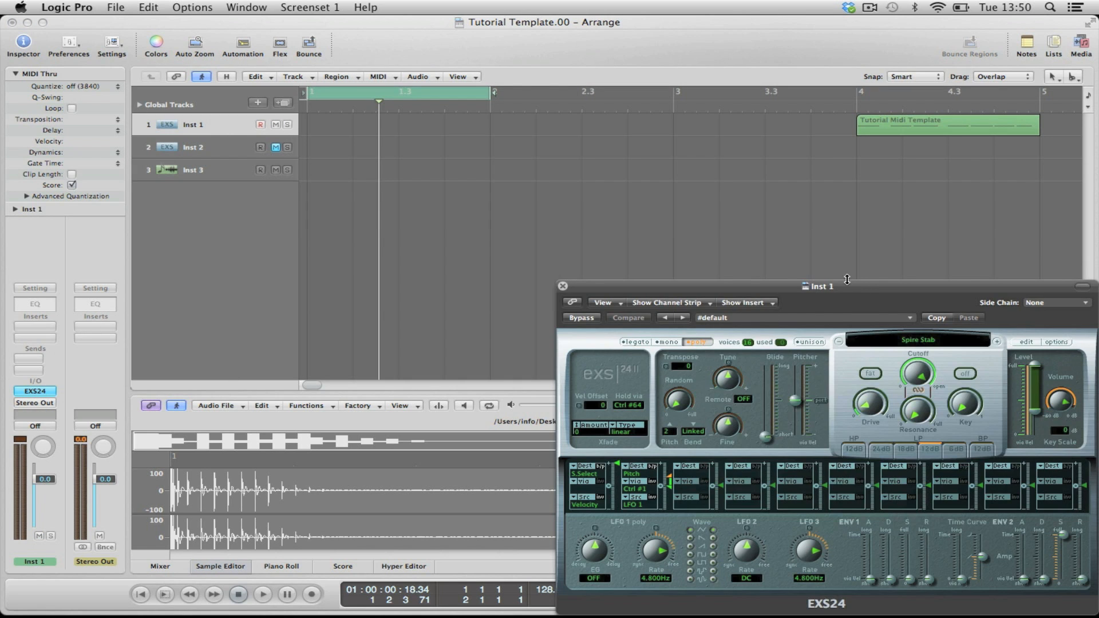
drag(826, 286, 881, 213)
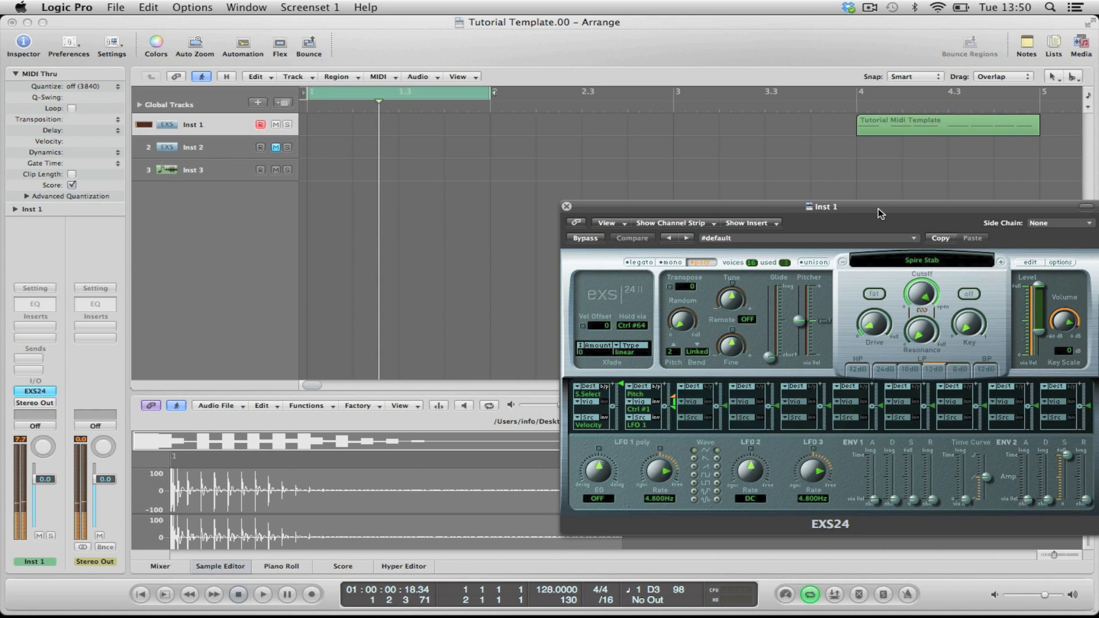
Unmute and select the Inst 2 track to audition its Rave Stab sampler.
click(277, 125)
click(277, 147)
click(226, 149)
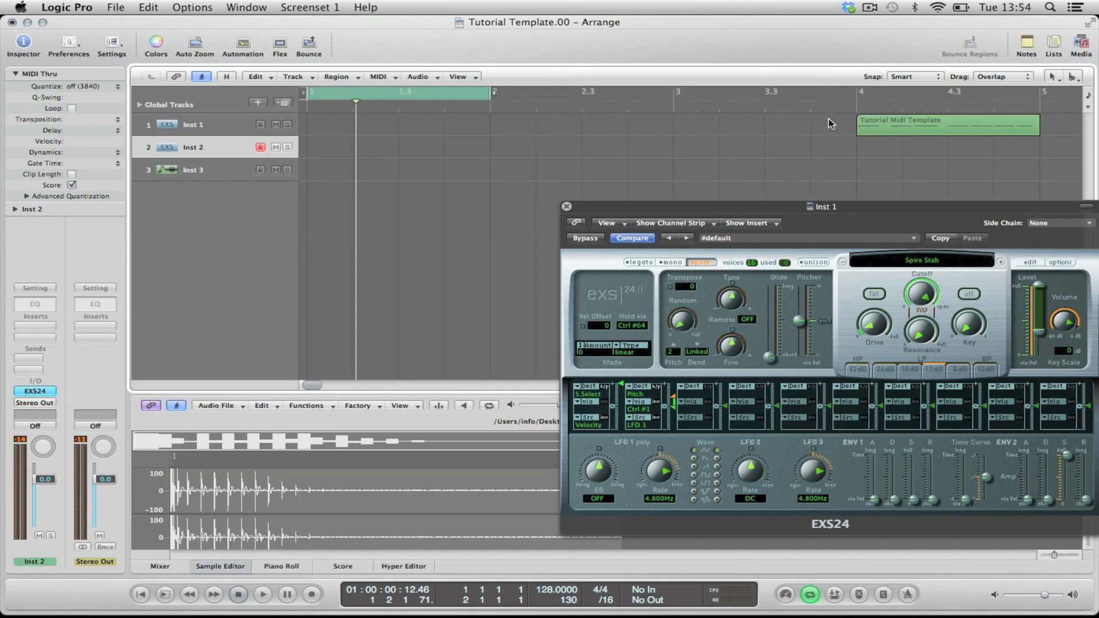
Move the Tutorial Midi Template region to bar 1 on the Inst 1 track and play it through the Spire Stab sampler.
drag(880, 125, 324, 119)
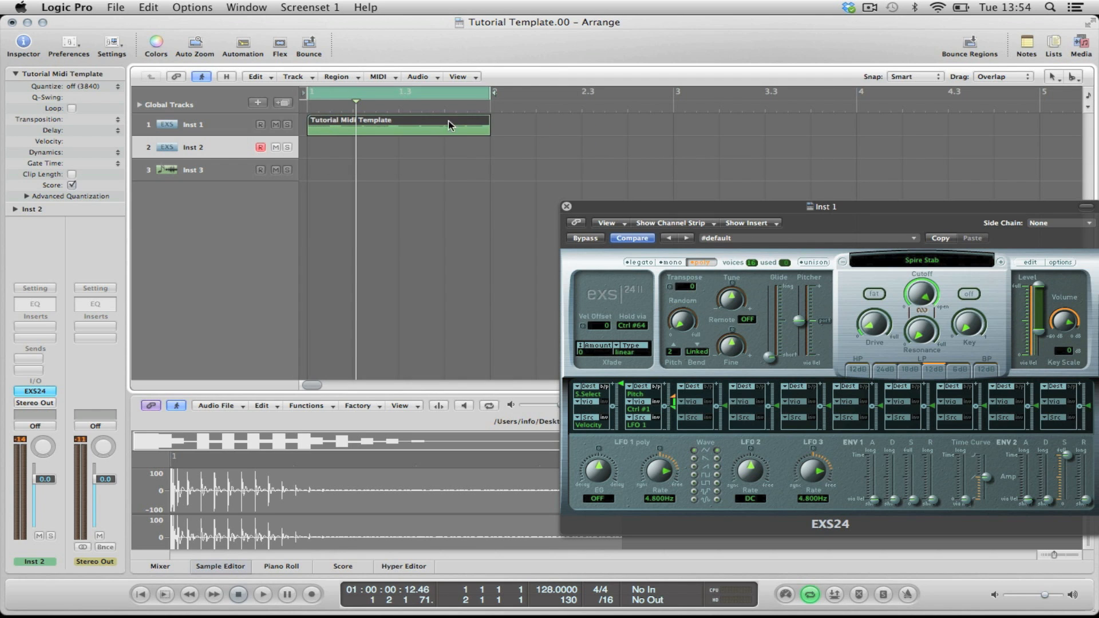
click(540, 140)
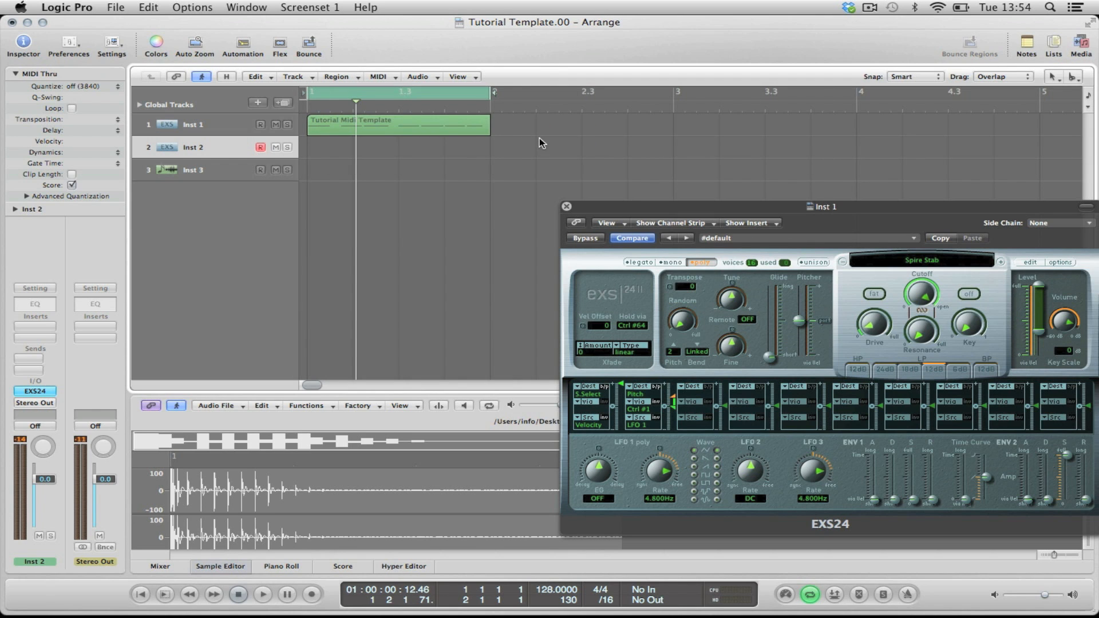
click(192, 123)
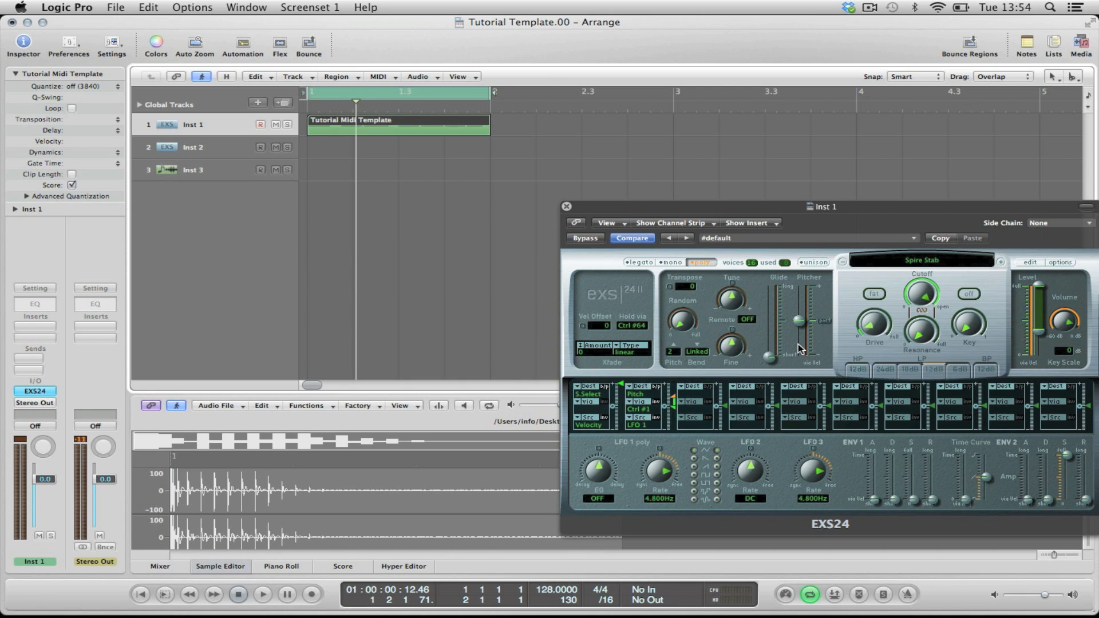
key(space)
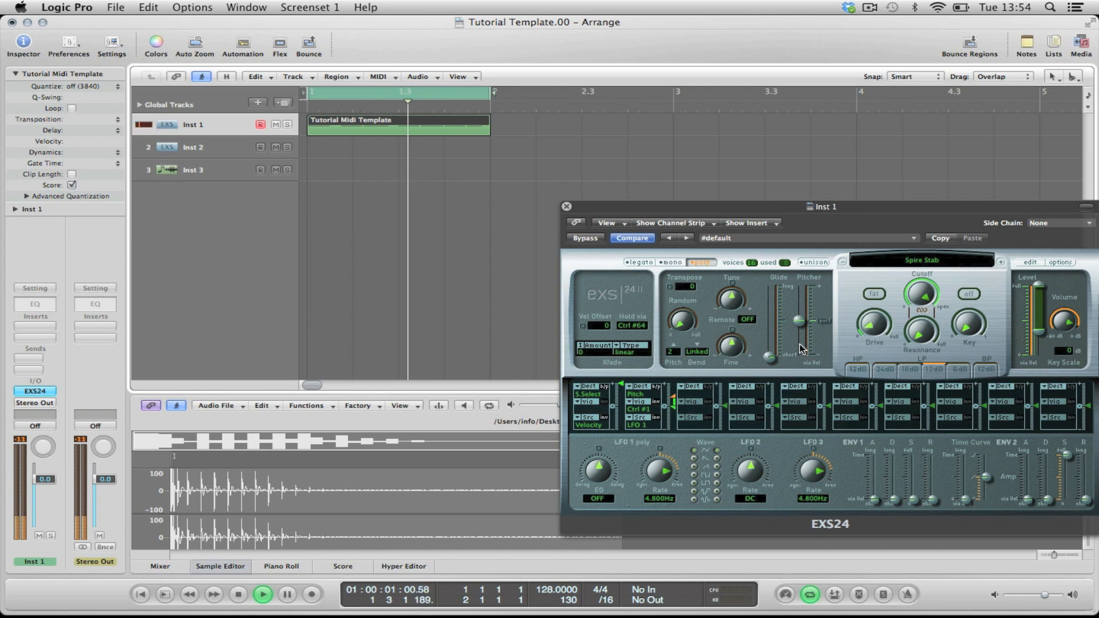
key(space)
click(542, 164)
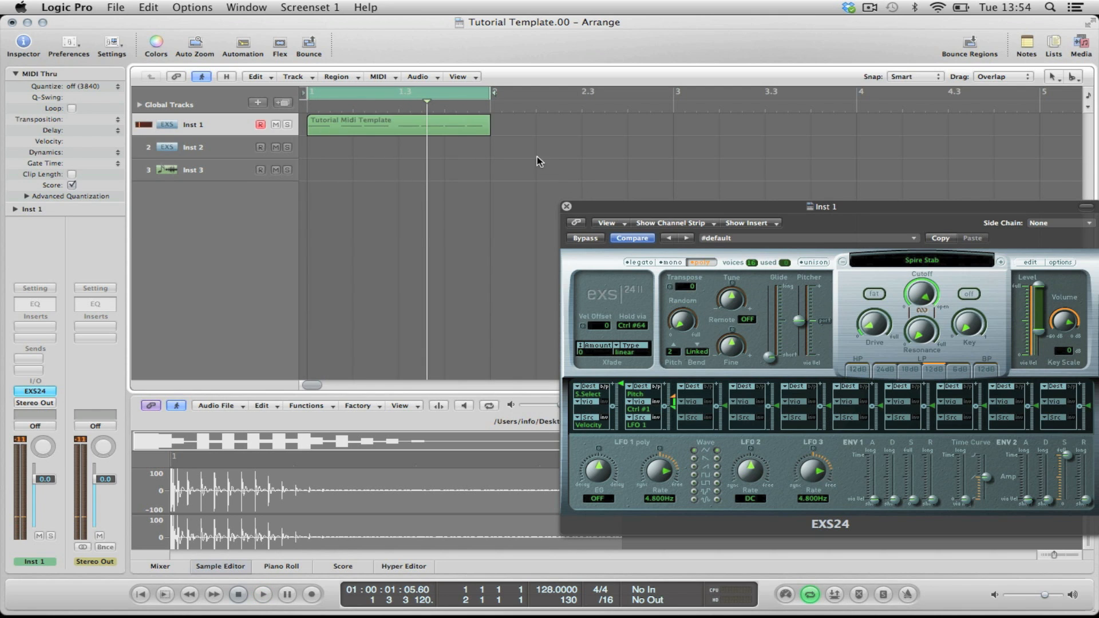
Set the Tutorial Midi Template region's transposition to +12 and play it back.
click(436, 130)
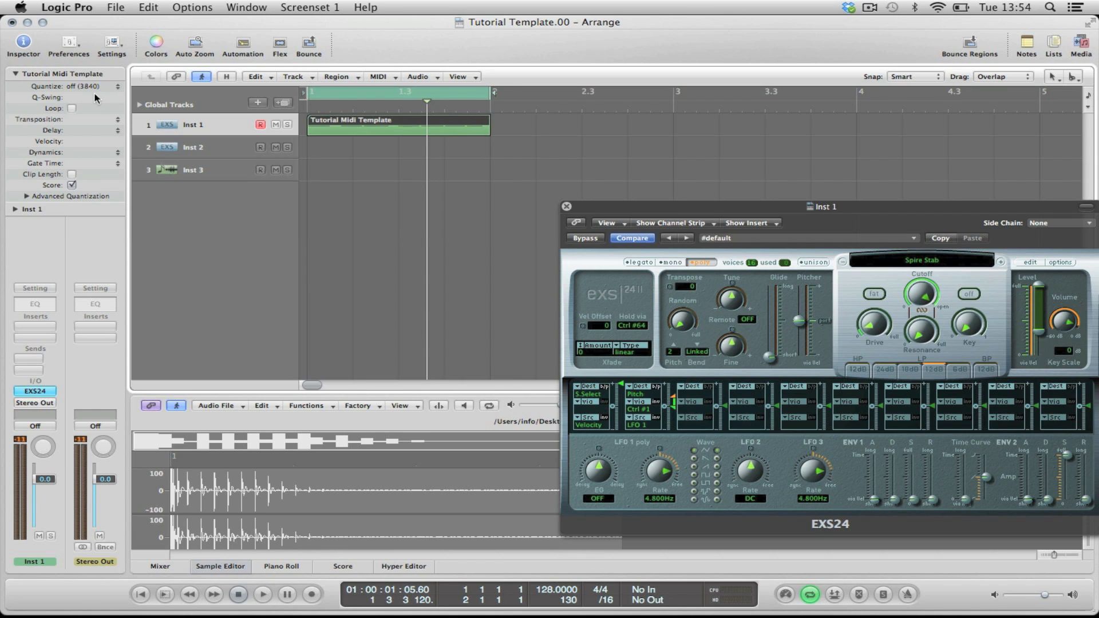
click(117, 120)
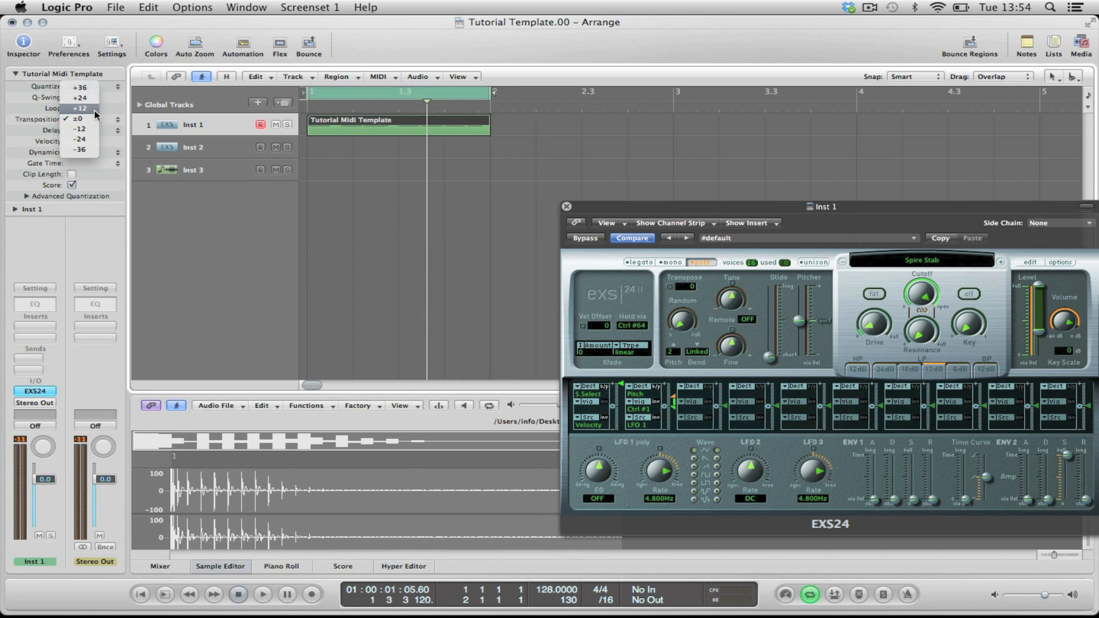
click(96, 110)
click(542, 154)
key(space)
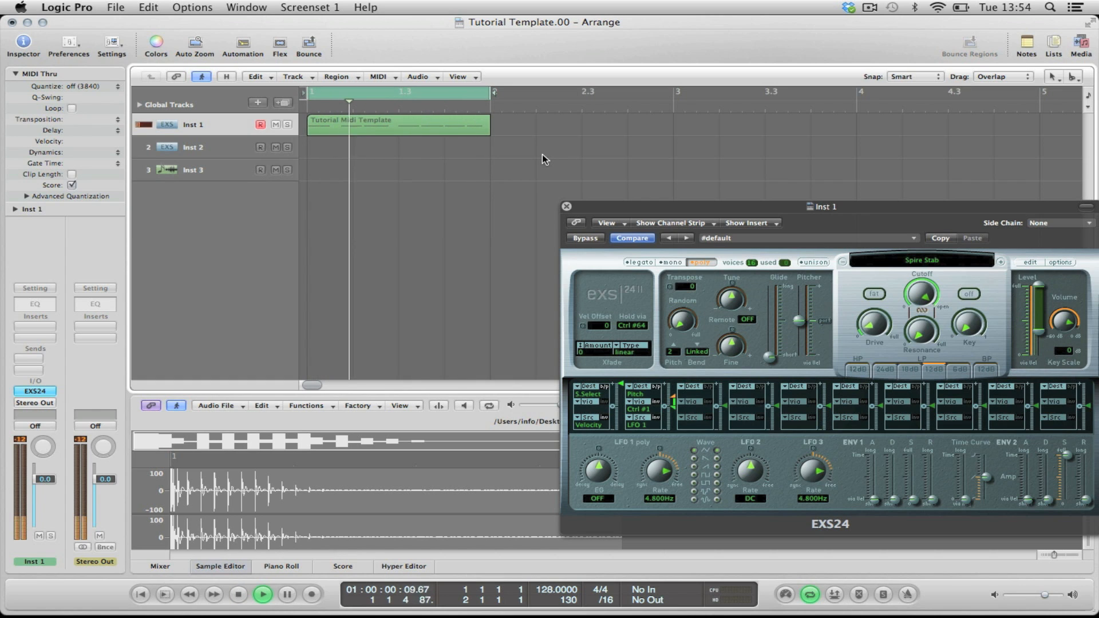
key(space)
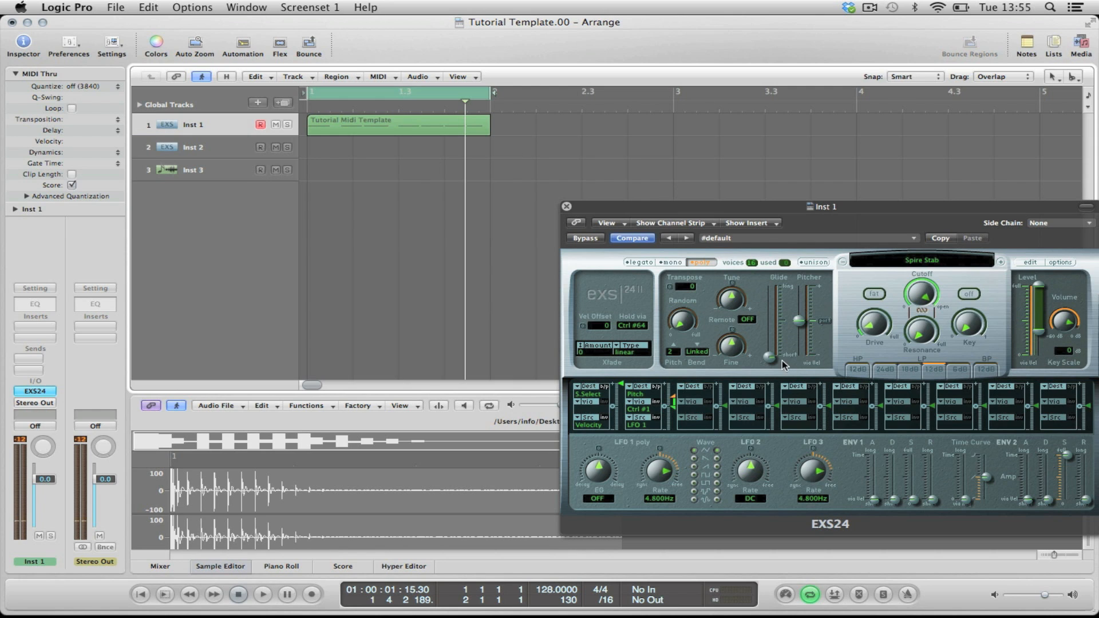
Raise the Spire Stab sampler's Glide to about its midpoint and play the loop.
drag(774, 363, 773, 329)
key(space)
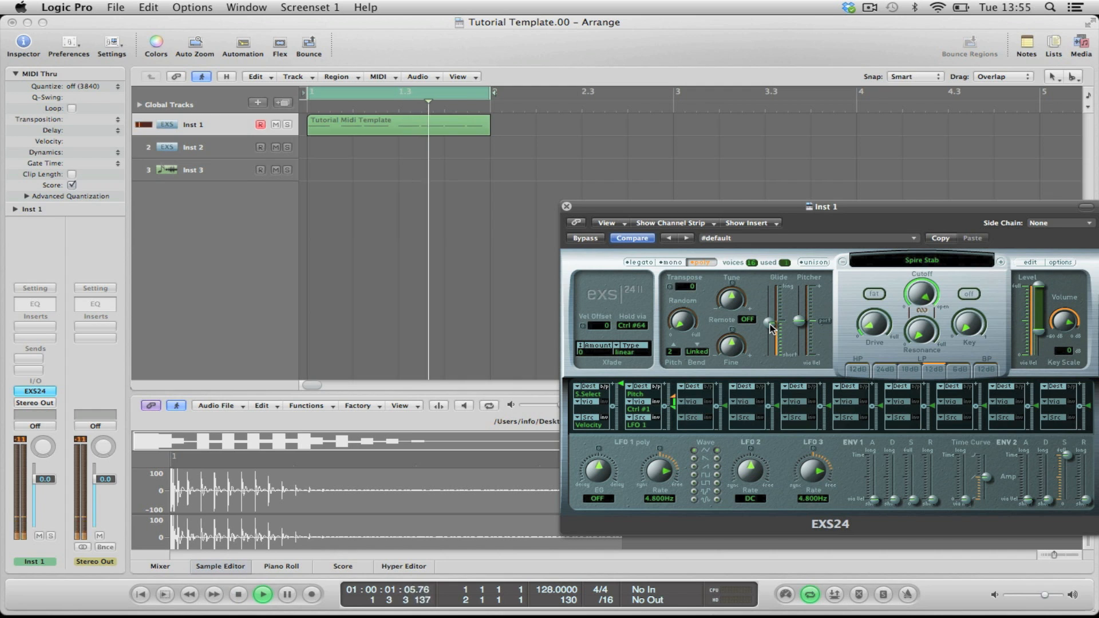
mouse_move(771, 328)
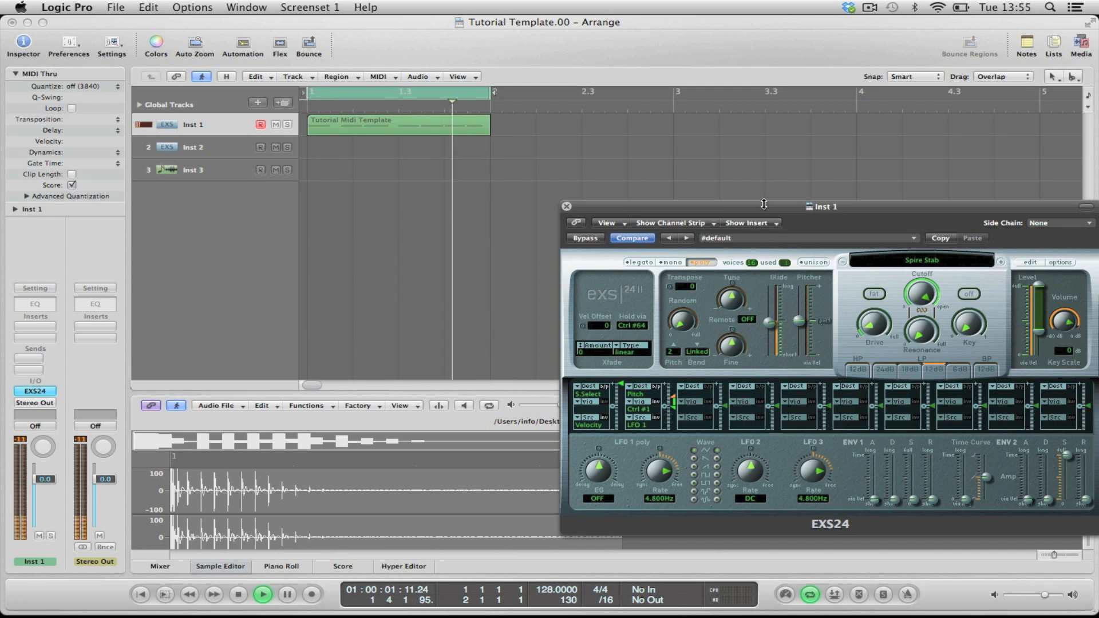
Bring the whole Inst 1 sampler into view, raise the ENV 2 release close to its long end and stop playback.
drag(761, 214, 653, 200)
drag(981, 486, 982, 452)
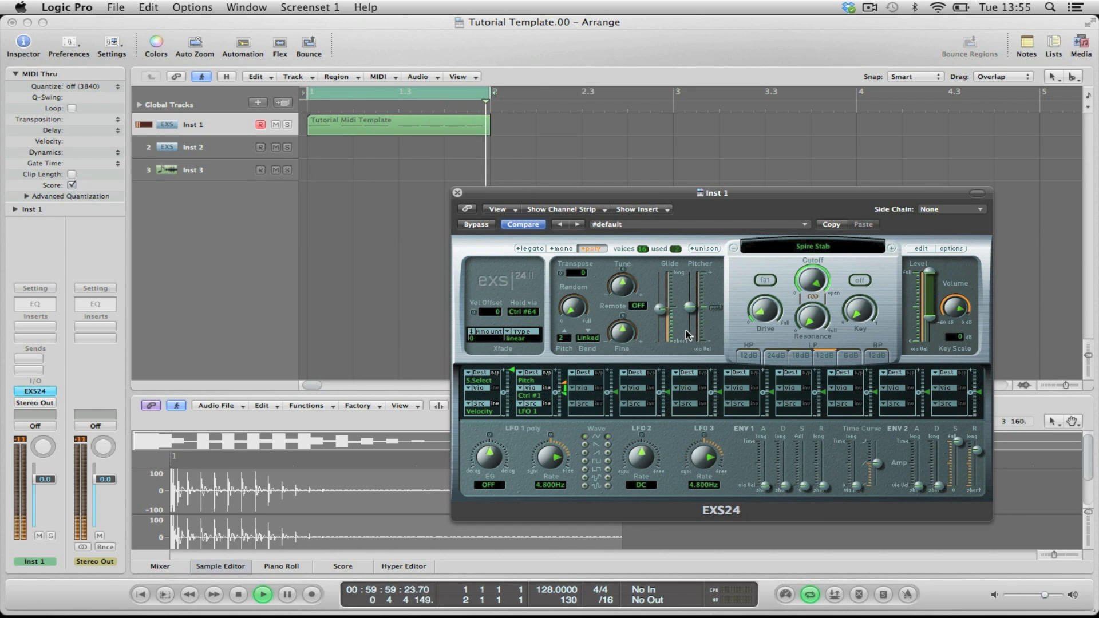
click(659, 166)
key(space)
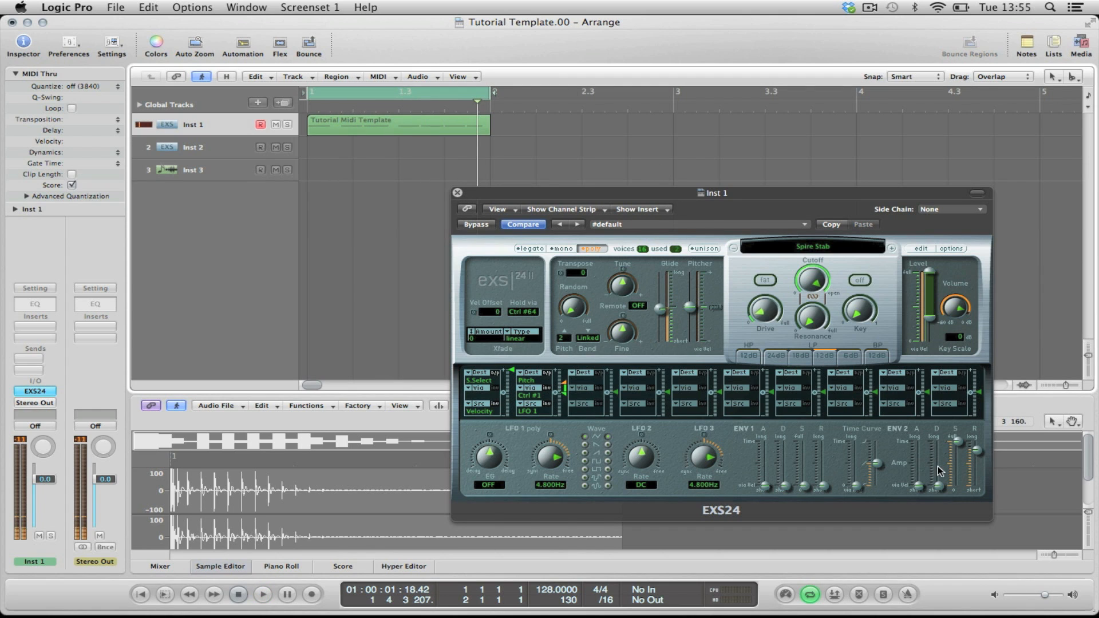
Lower the ENV 2 release to its minimum, play the loop and reduce Glide to its shortest setting.
drag(977, 451, 981, 491)
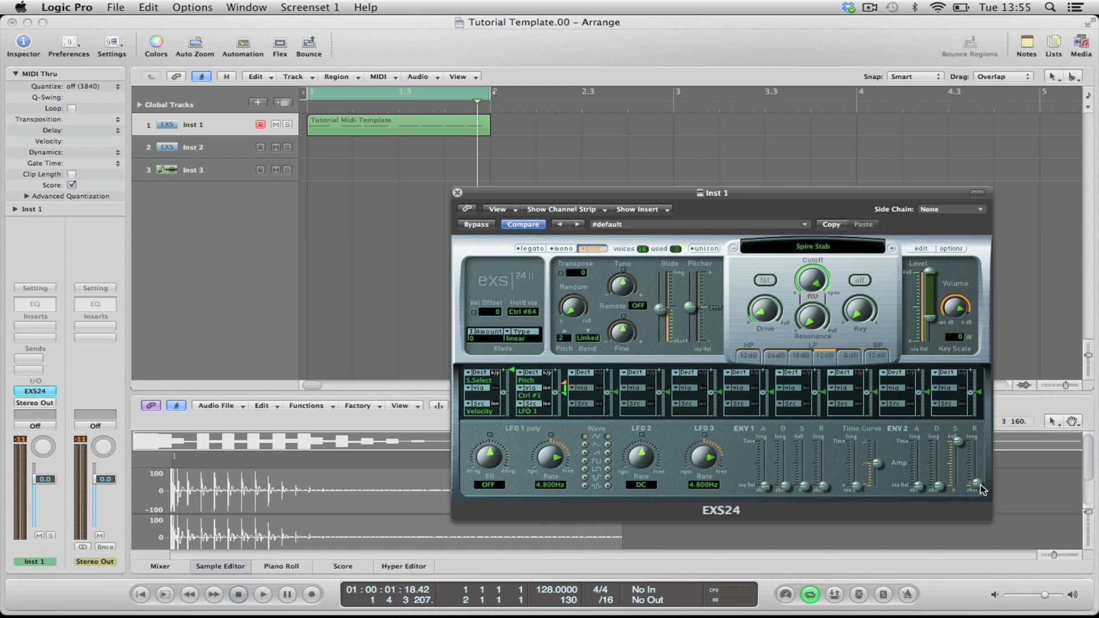
drag(982, 489, 981, 499)
key(space)
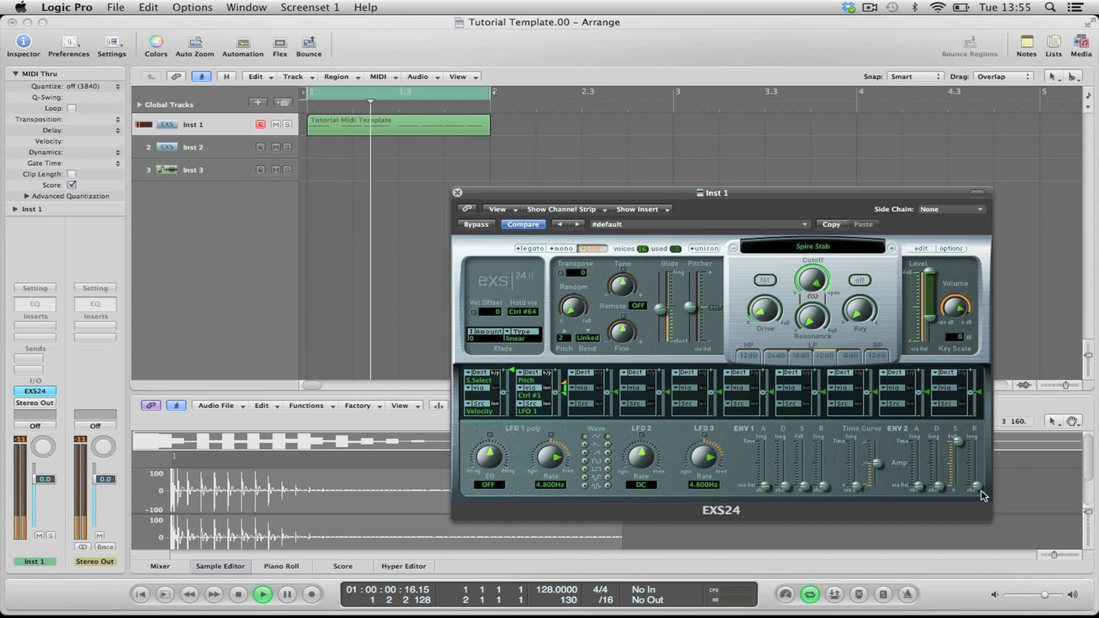
drag(660, 309, 662, 395)
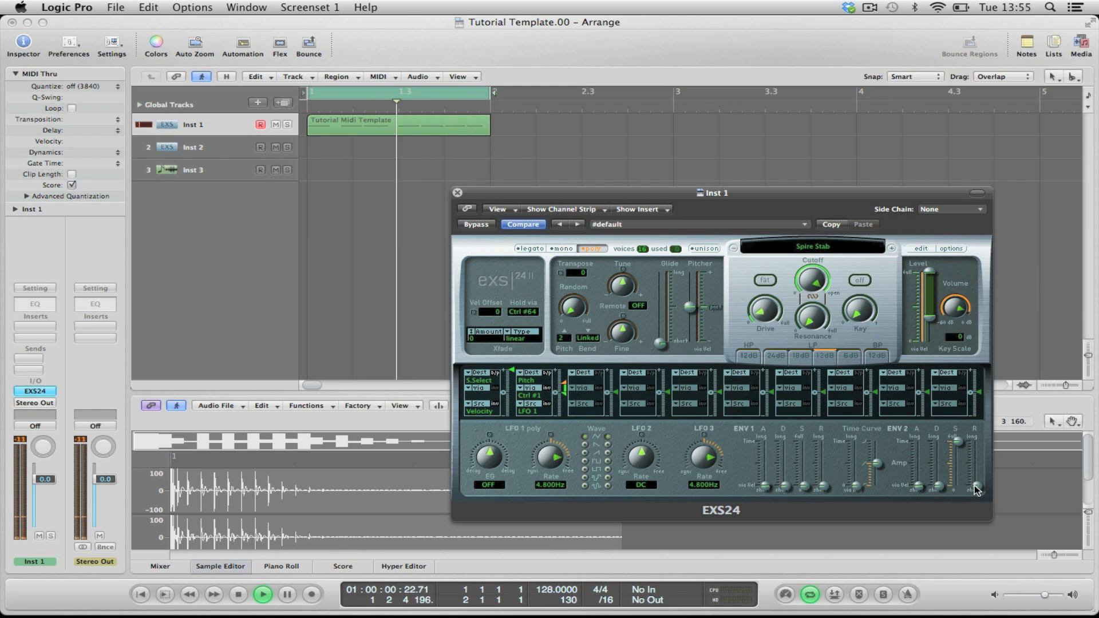
Raise the ENV 2 release close to its long end and play the loop with Glide at its shortest.
drag(980, 488, 979, 450)
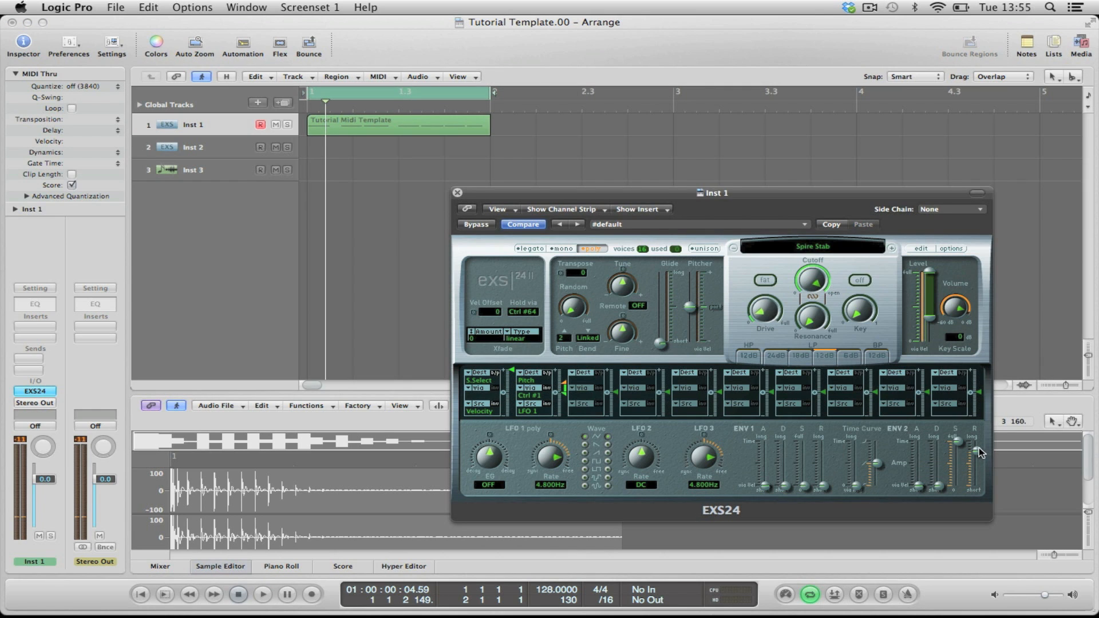
click(1002, 237)
key(space)
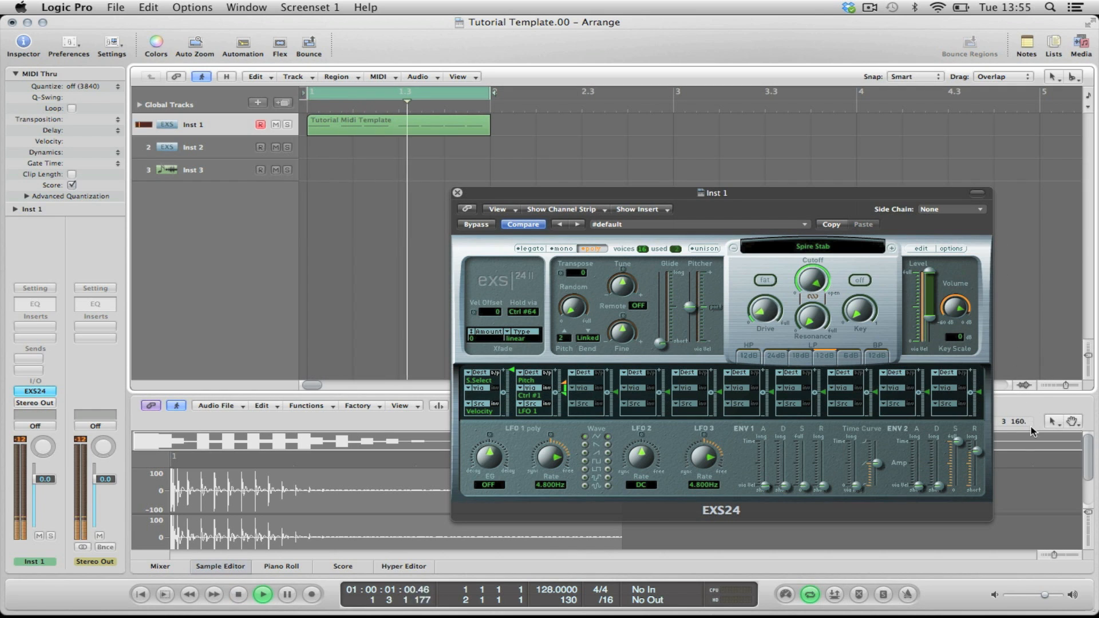
click(979, 451)
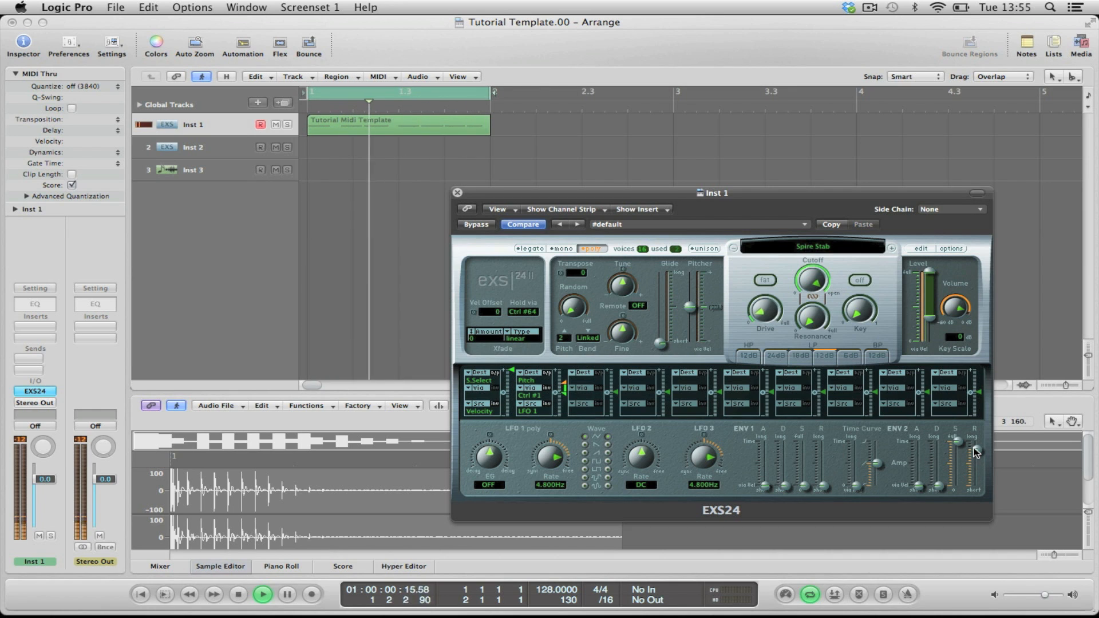
click(814, 155)
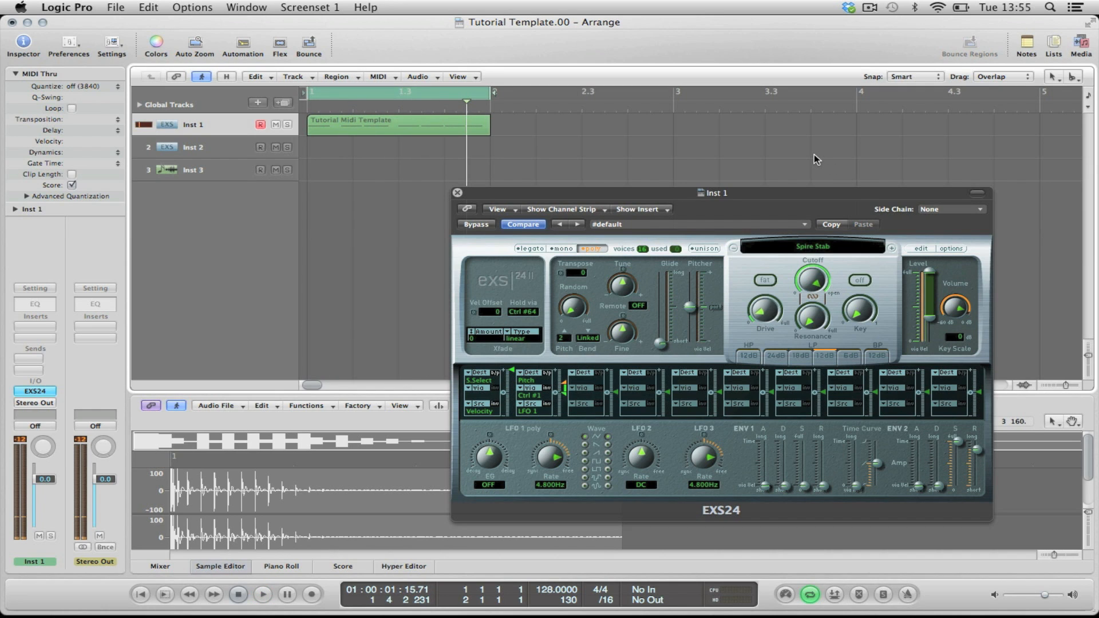
Raise the Spire Stab sampler's Glide to just below its midpoint and play the loop with the long release.
drag(659, 342, 667, 316)
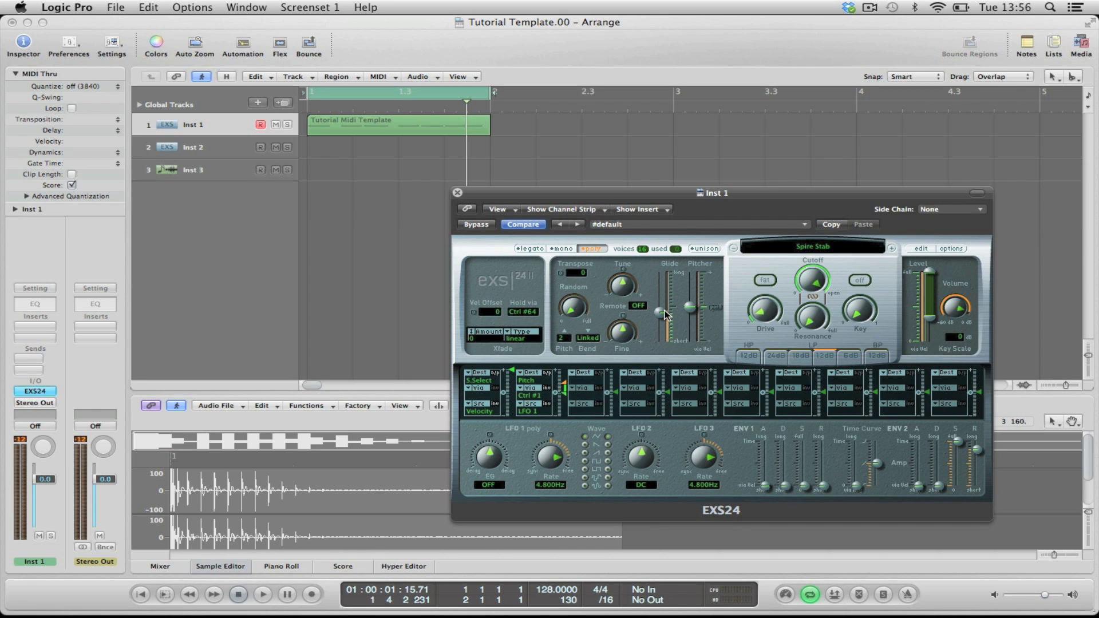
click(586, 146)
key(space)
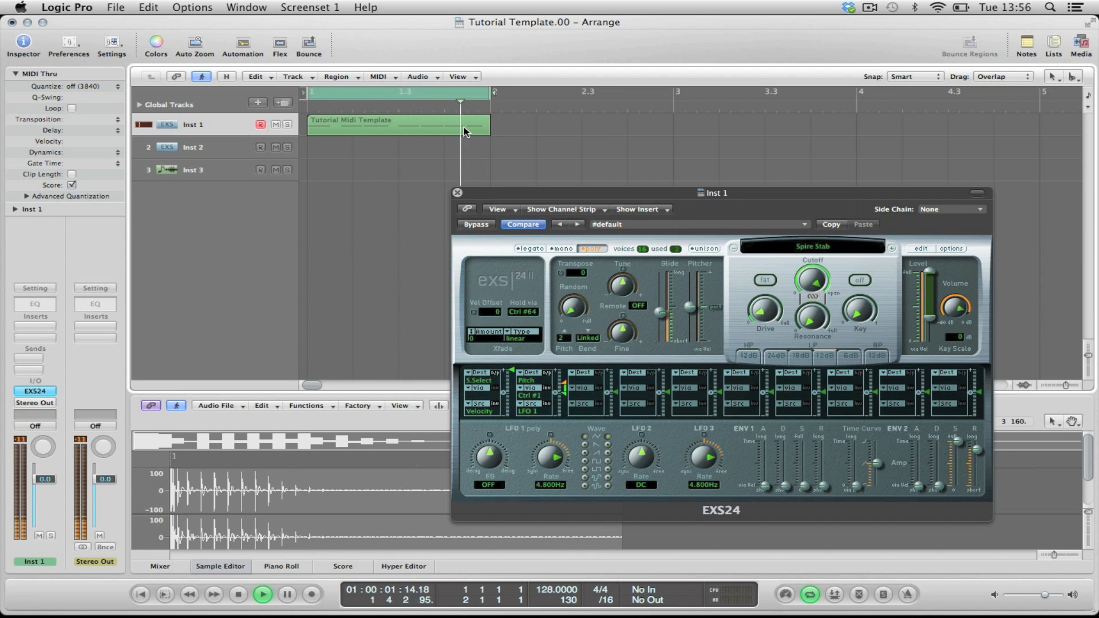
Move the Tutorial Midi Template region from the Inst 1 track to the Inst 2 track at bar 1.
drag(463, 130, 463, 144)
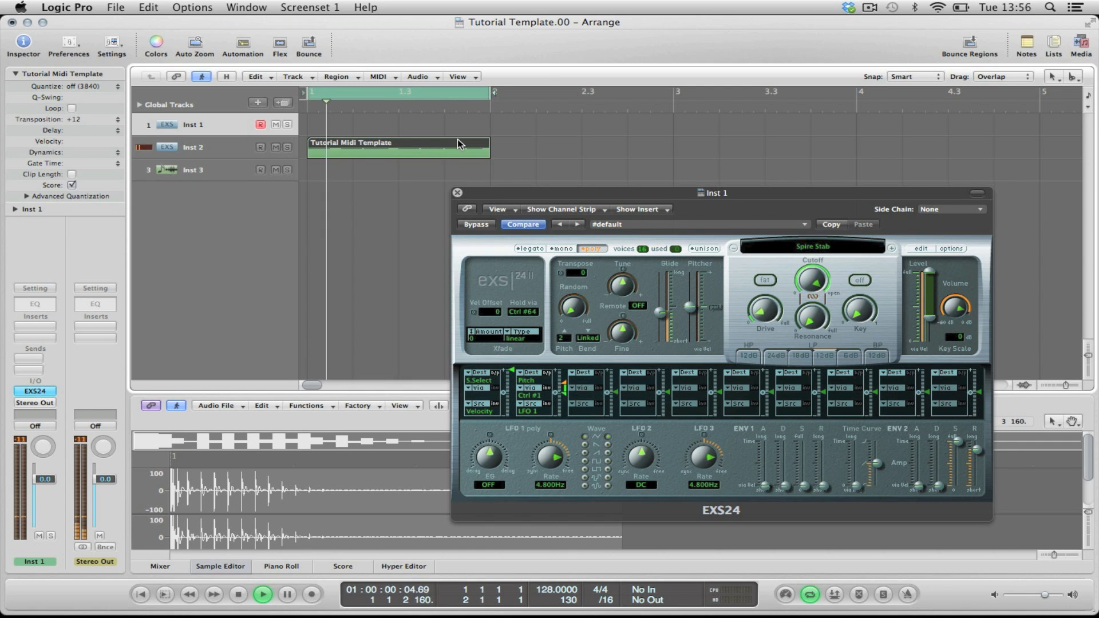
Open the Inst 2 track's Rave Stab sampler, close the Inst 1 sampler and move the remaining window towards the middle of the arrangement.
click(458, 139)
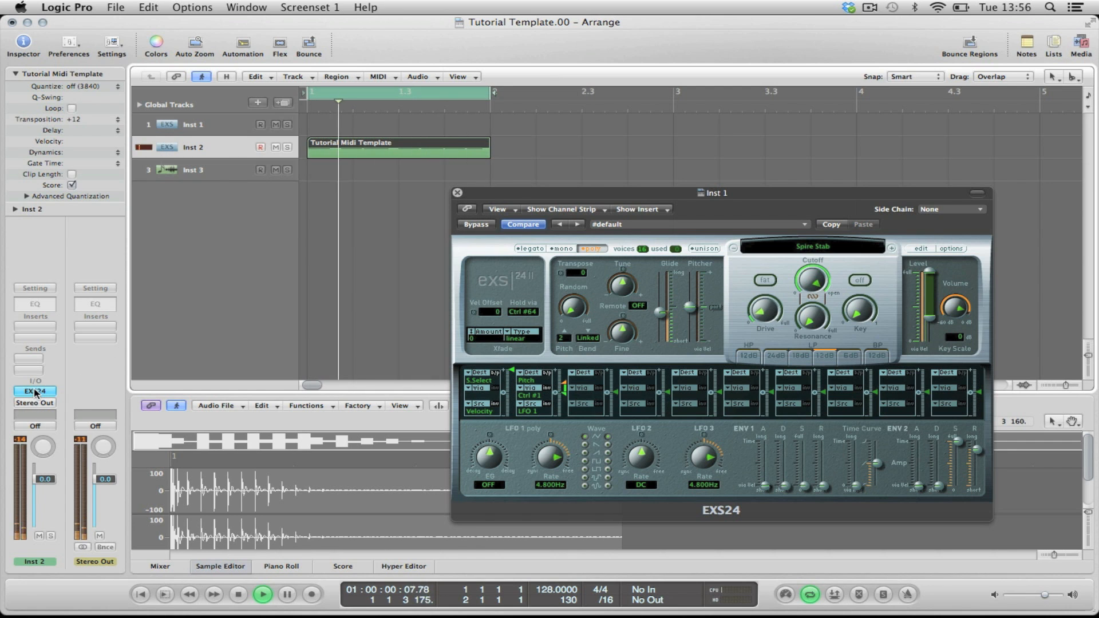
click(35, 392)
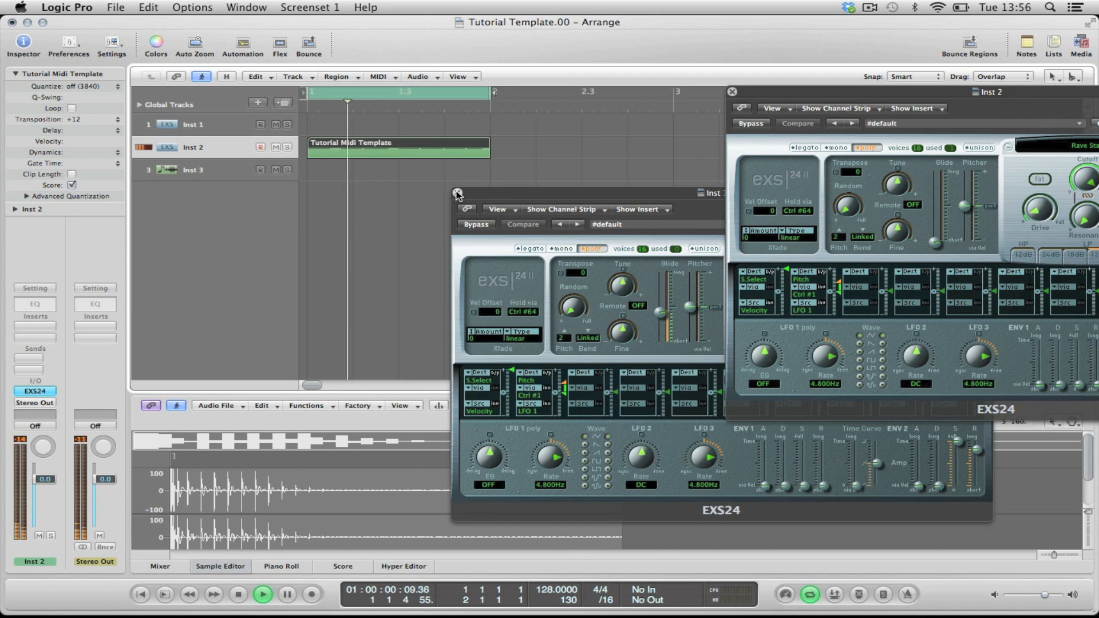
click(458, 193)
drag(859, 92, 540, 108)
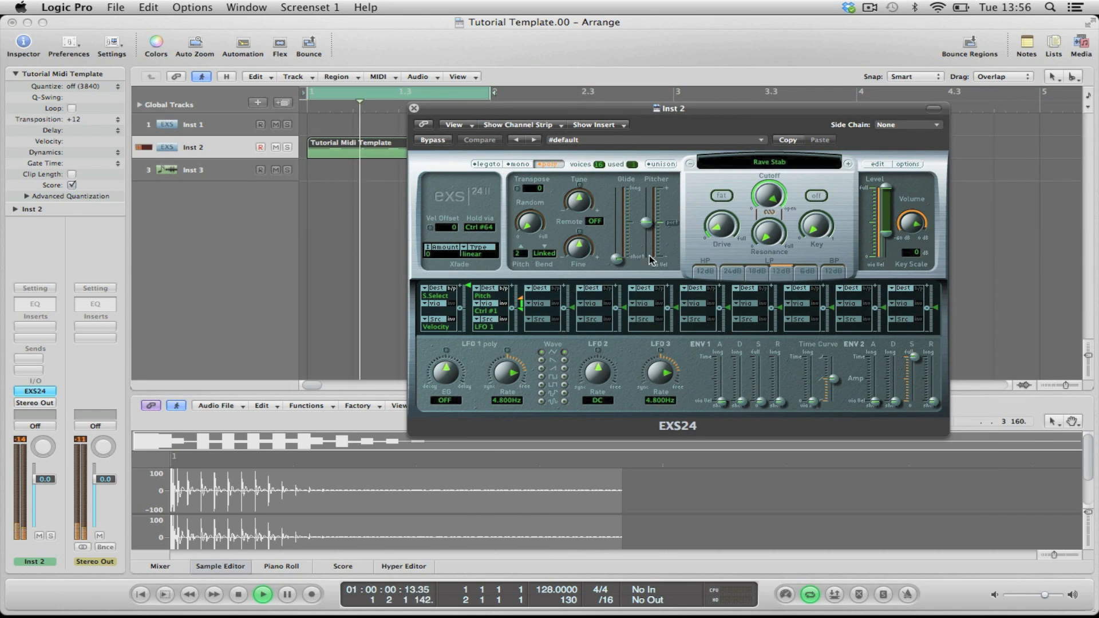
Set the Rave Stab sampler's Glide to 270 ms and raise its ENV 2 release near the long end, playing the loop before closing it.
drag(617, 259, 619, 232)
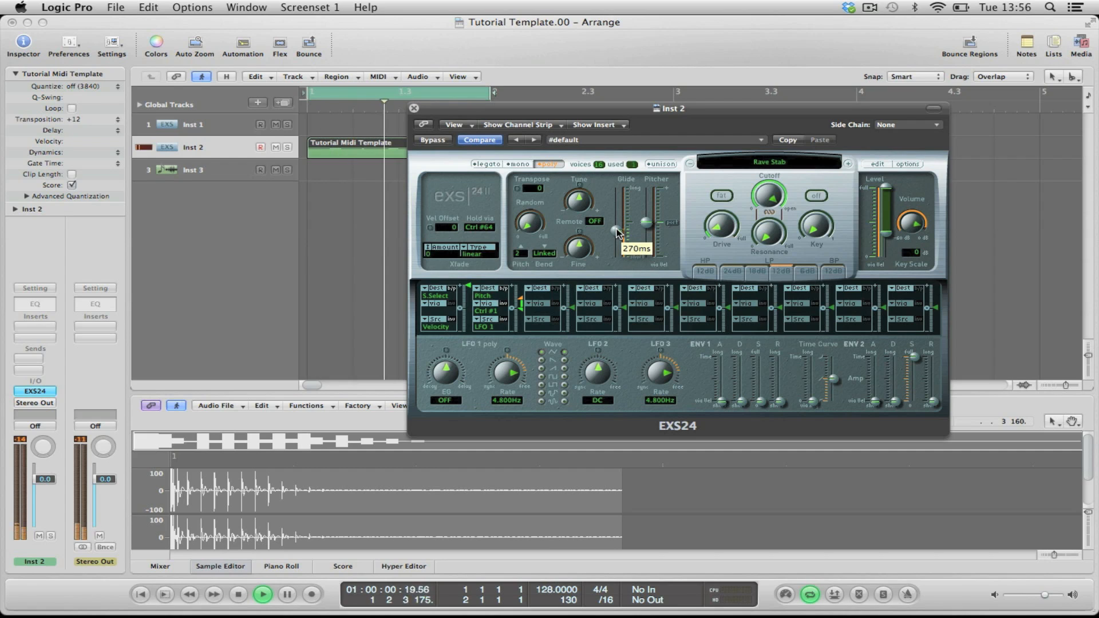
drag(934, 403, 935, 366)
mouse_move(620, 232)
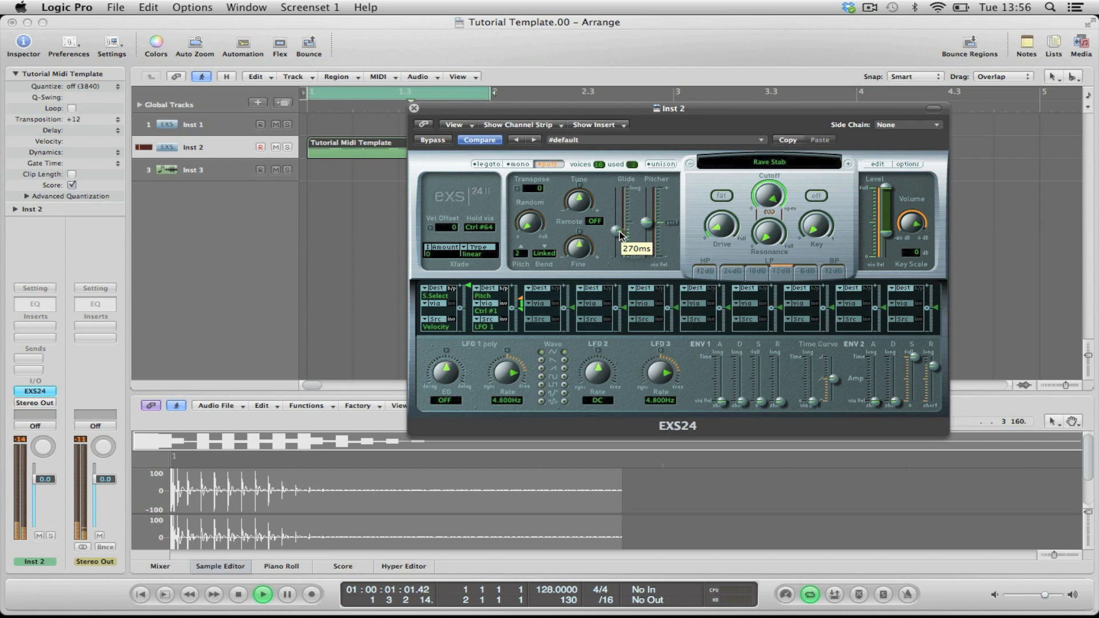
click(414, 108)
click(404, 203)
key(space)
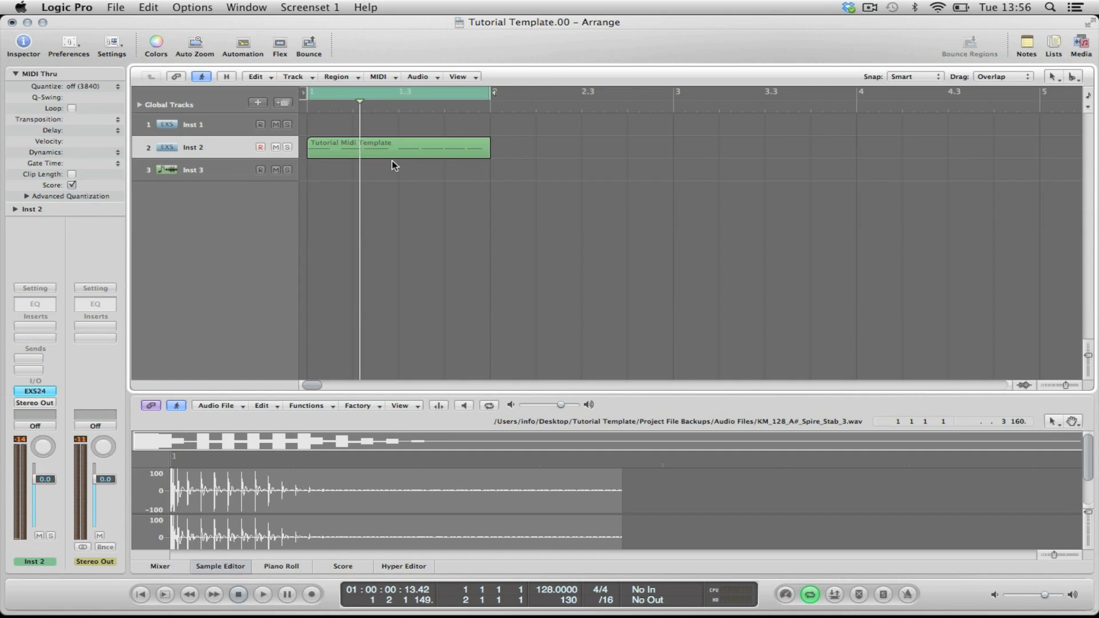
Copy the Tutorial Midi Template region from the Inst 2 track to the Inst 1 track at bar 1 and play both together.
click(364, 148)
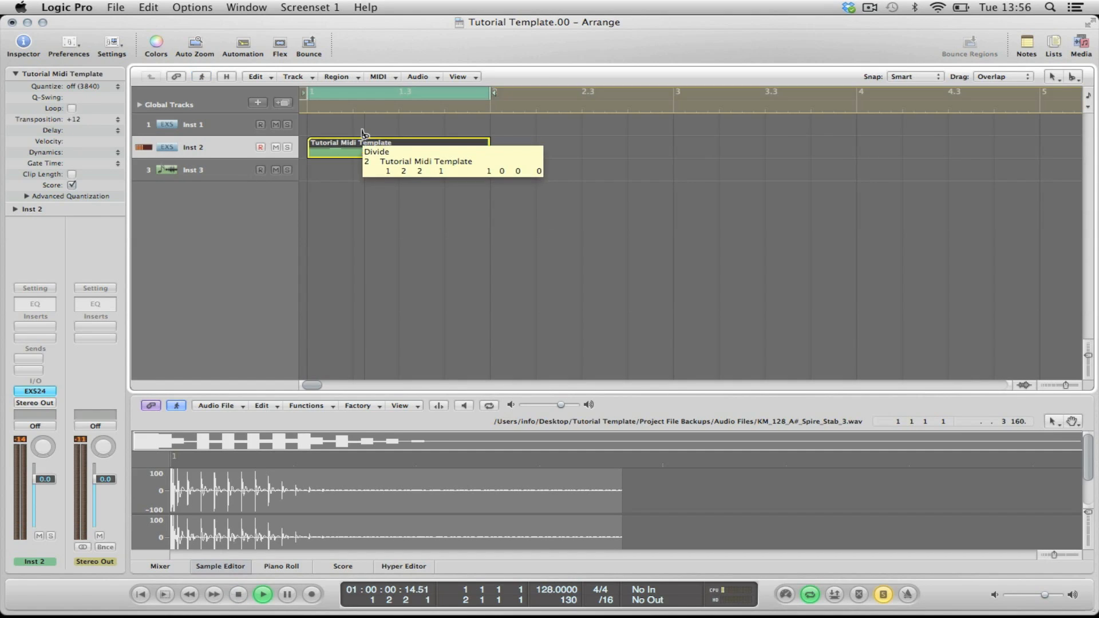
click(486, 173)
drag(360, 142, 356, 129)
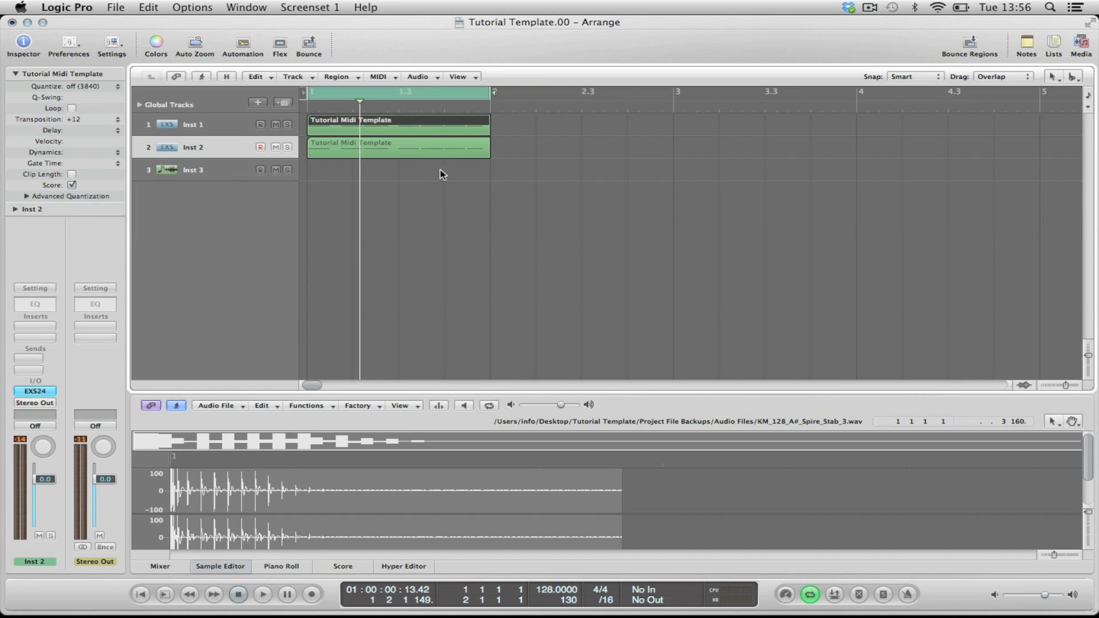
click(617, 194)
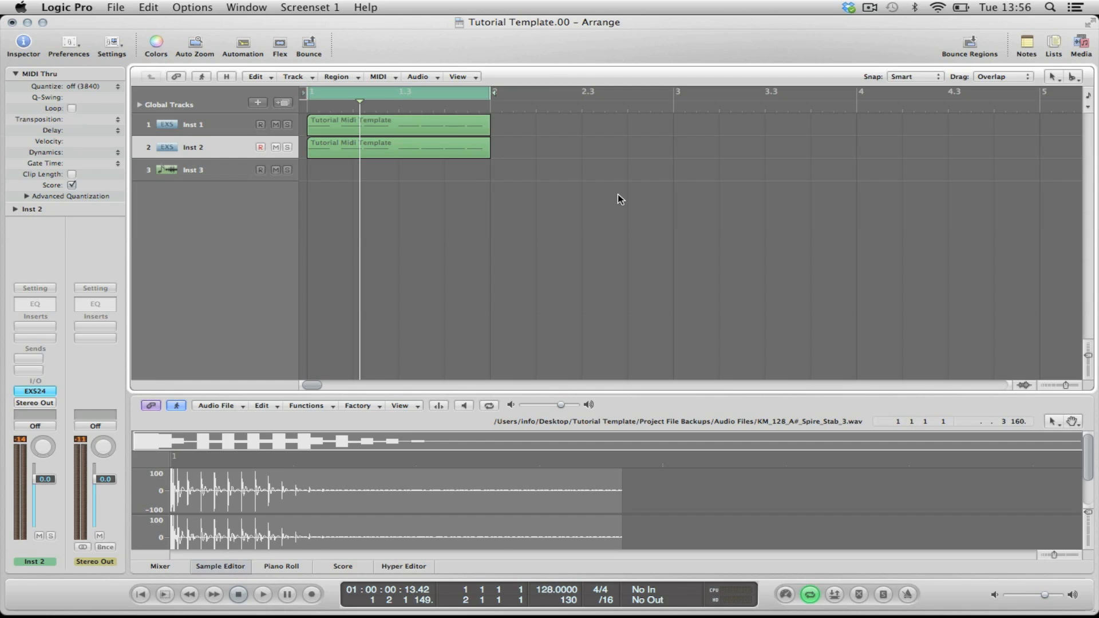
key(space)
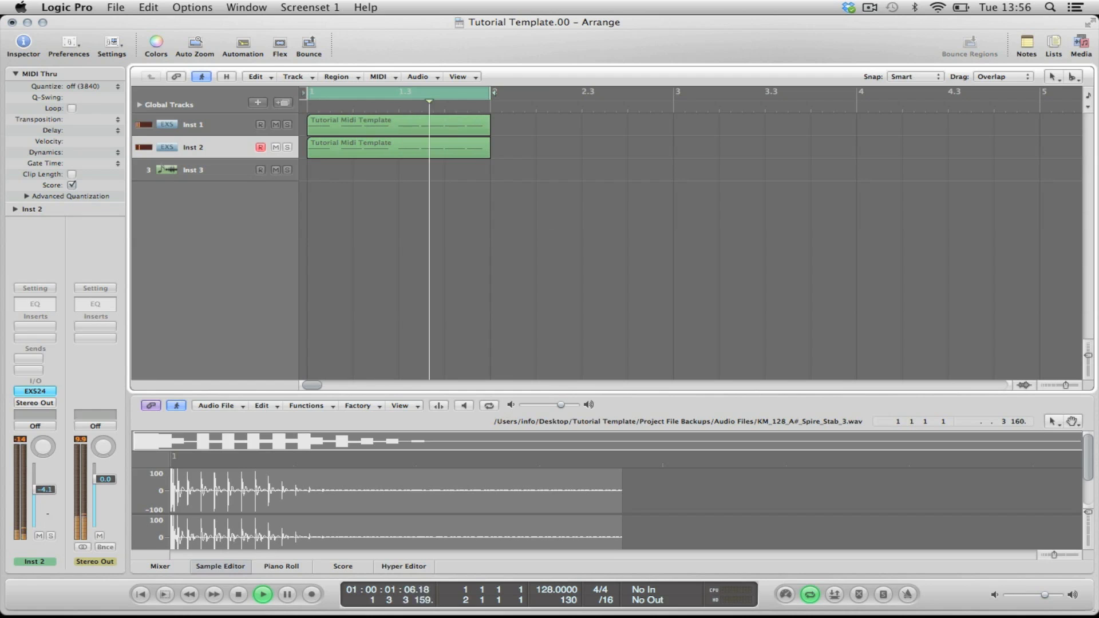
Raise the Rave Stab sampler's Glide to about its midpoint and lower the Inst 2 track's volume to -9.8 dB.
click(50, 393)
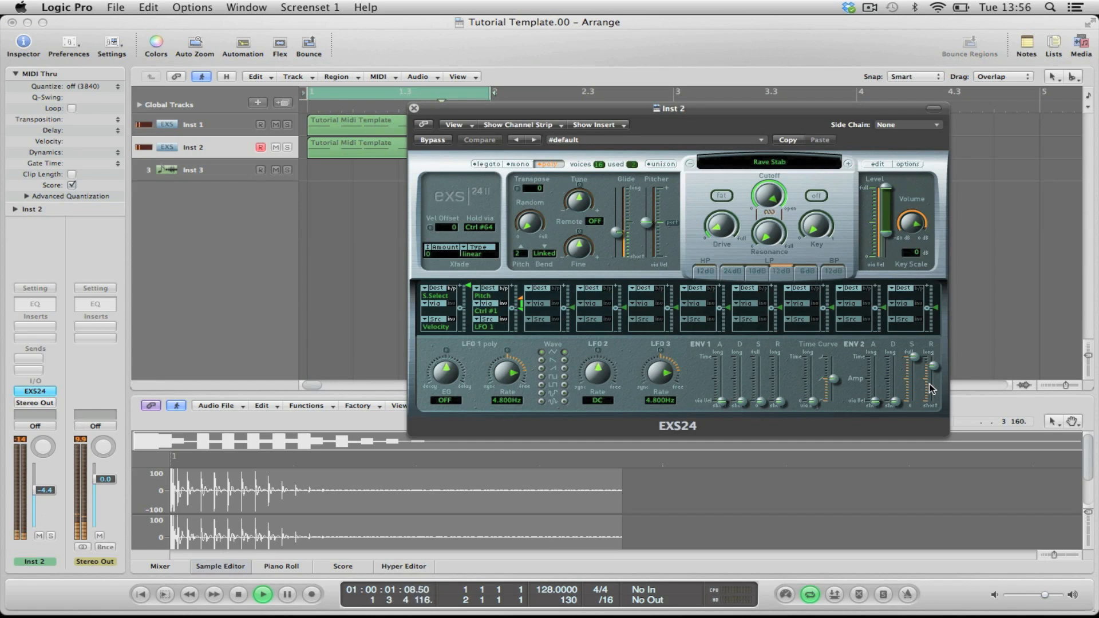
mouse_move(933, 385)
mouse_down()
mouse_move(930, 417)
mouse_move(933, 367)
mouse_up()
drag(616, 233, 617, 225)
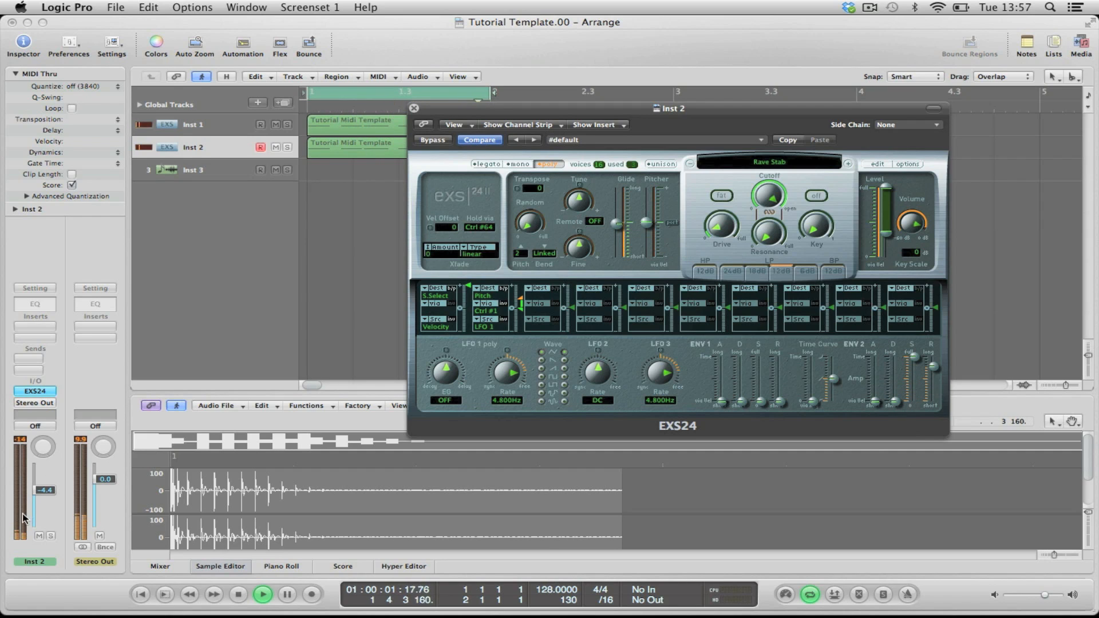
drag(44, 491, 44, 500)
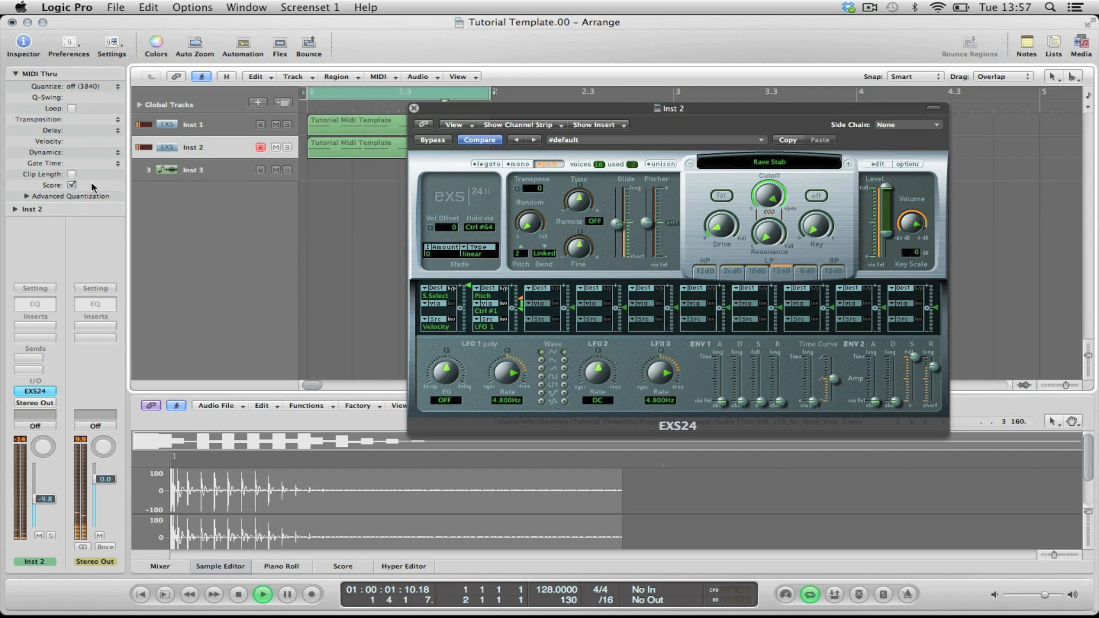
Stop playback, insert an Echo delay effect on the Inst 1 track and set its Wet level to 23%.
click(198, 130)
key(space)
click(35, 325)
mouse_move(86, 349)
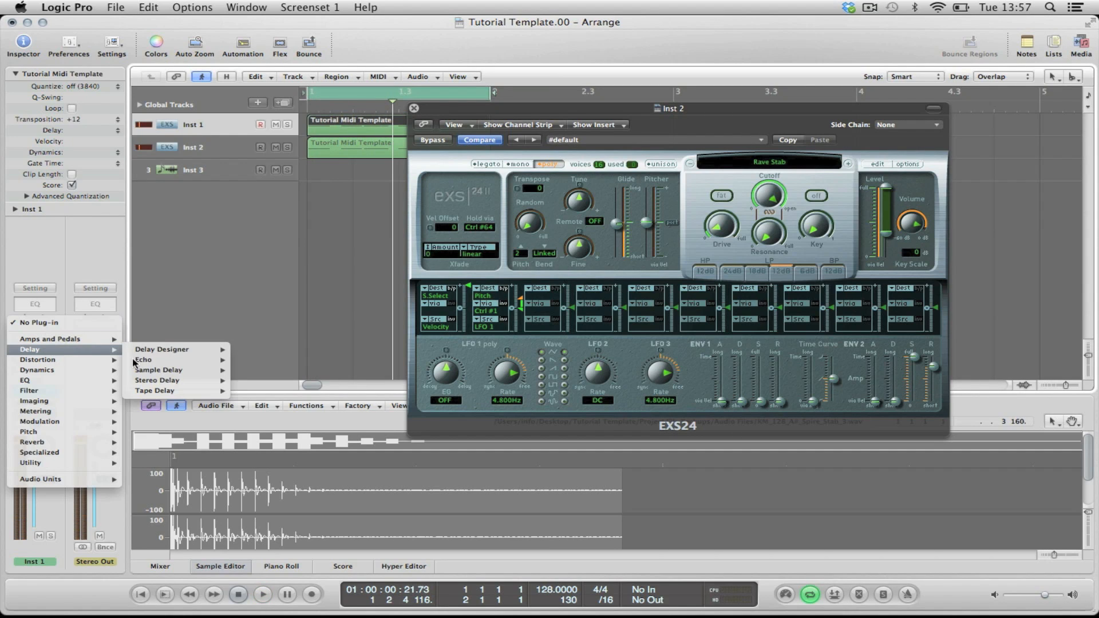
click(243, 363)
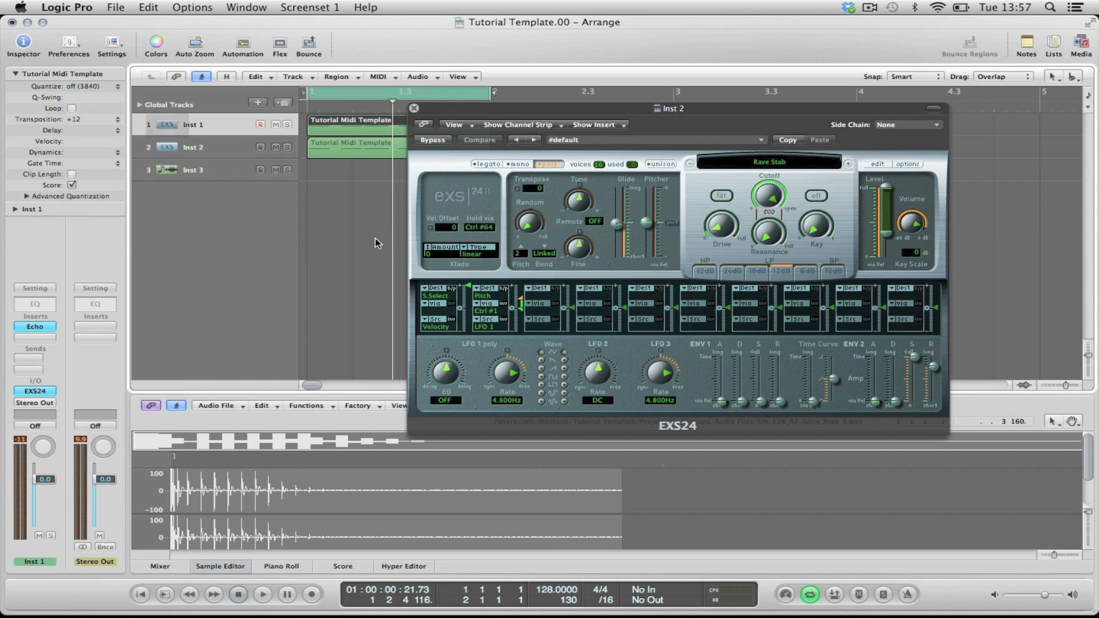
drag(267, 182, 224, 184)
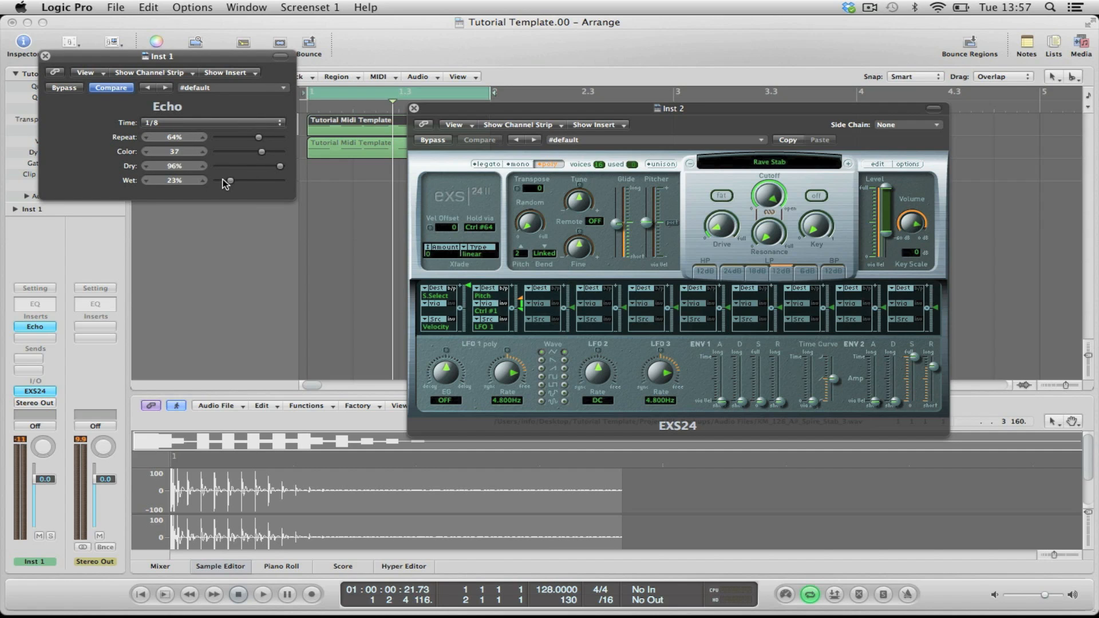
Play the loop, reduce the Echo's Repeat to 31% and close the effect.
click(320, 246)
key(space)
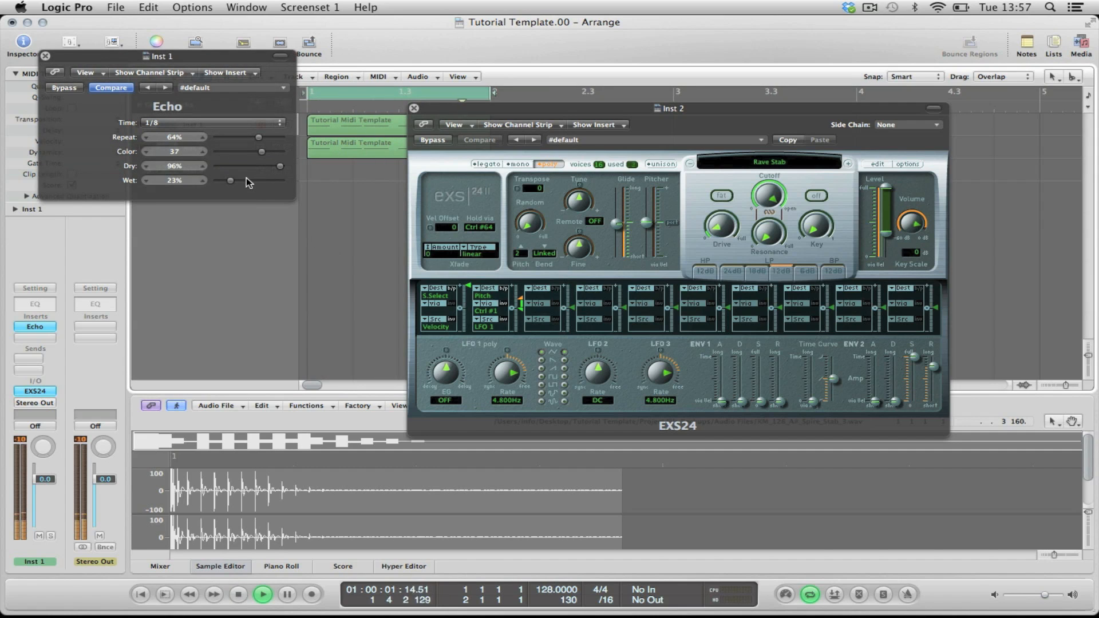
drag(258, 138, 233, 140)
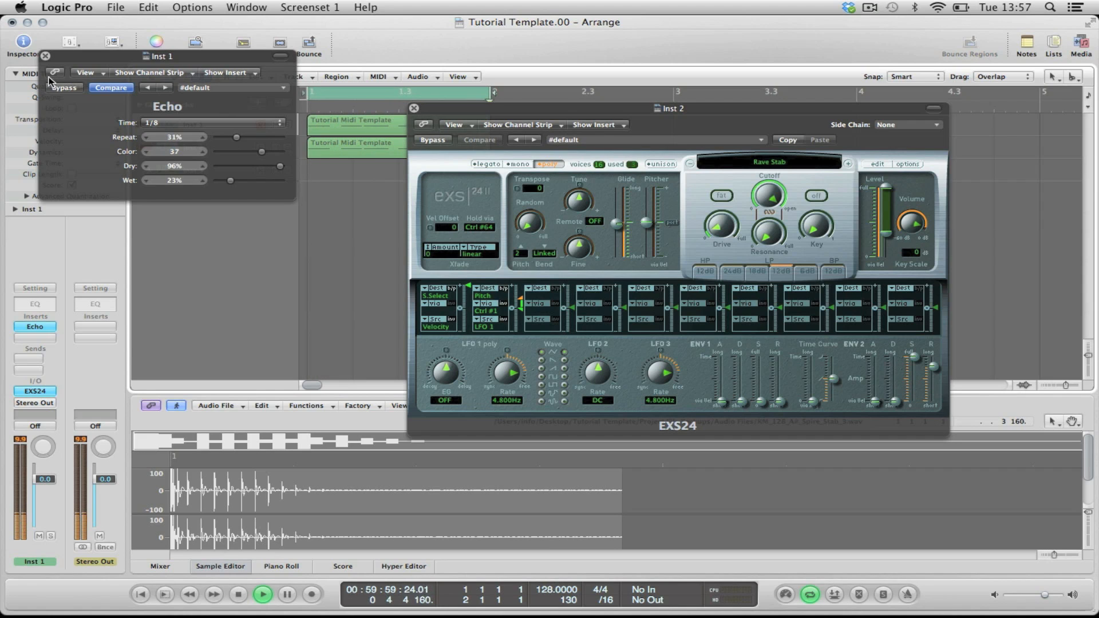
click(45, 56)
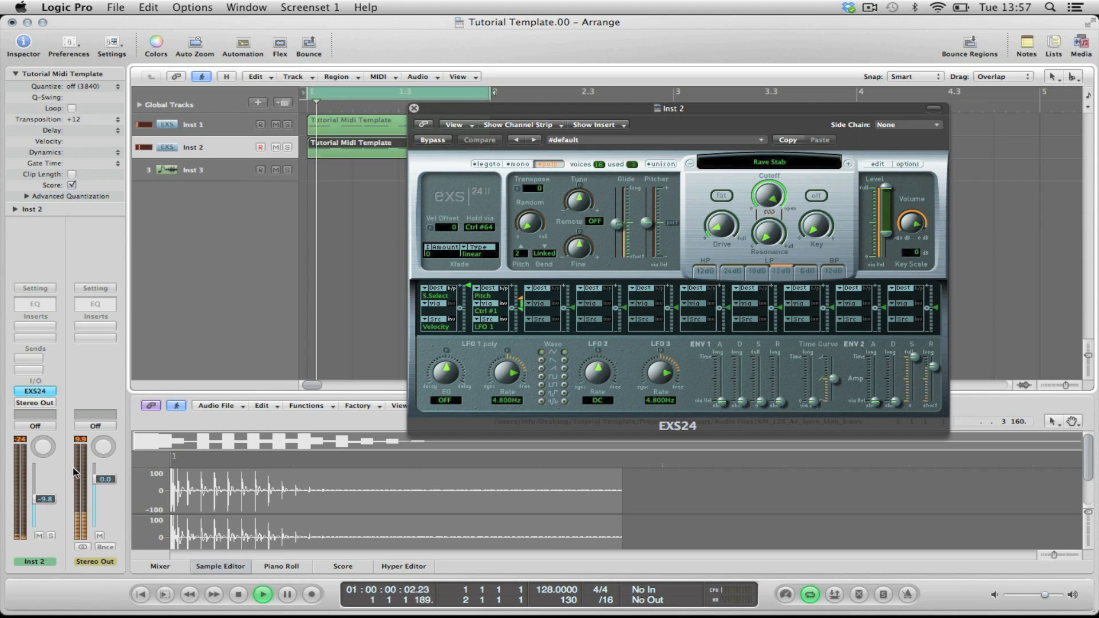
Lower the Inst 2 track's volume to -12.0 dB and stop playback.
drag(45, 499, 45, 505)
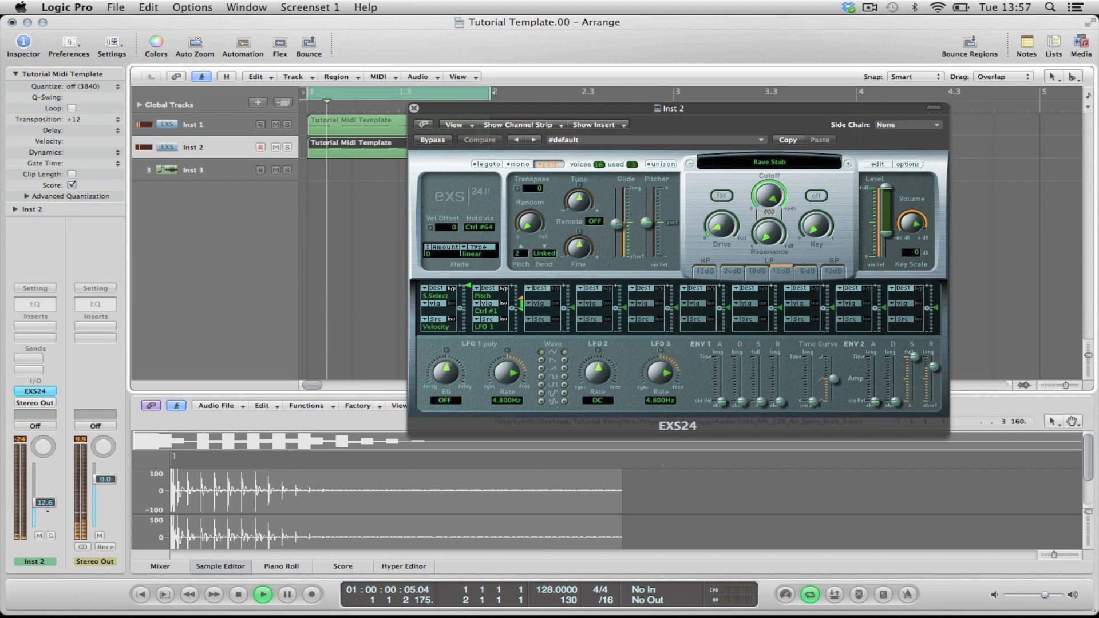
key(space)
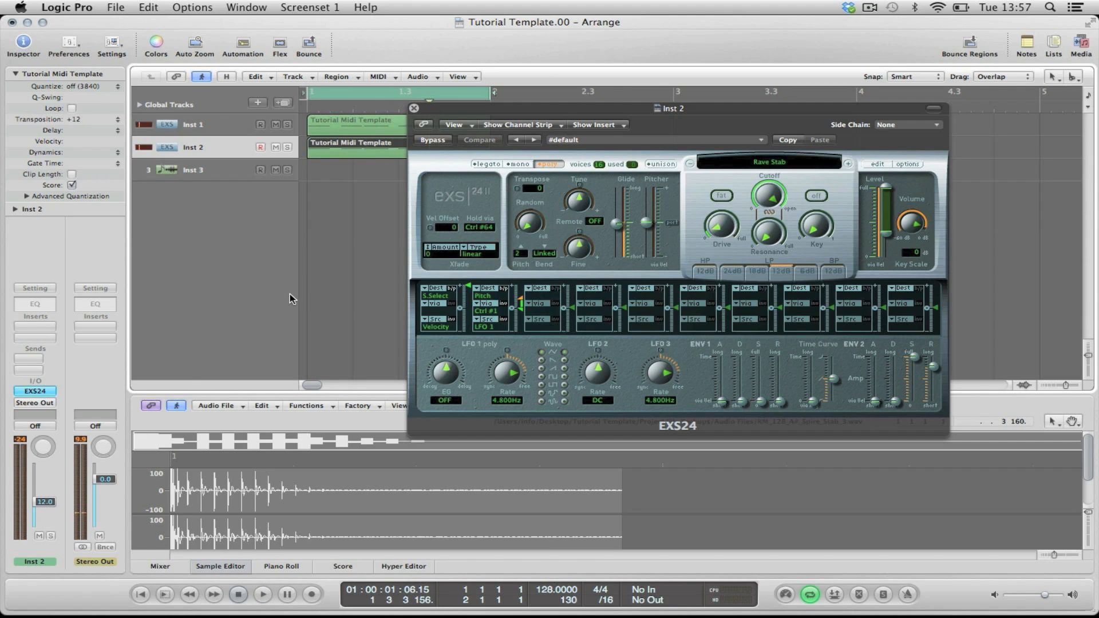